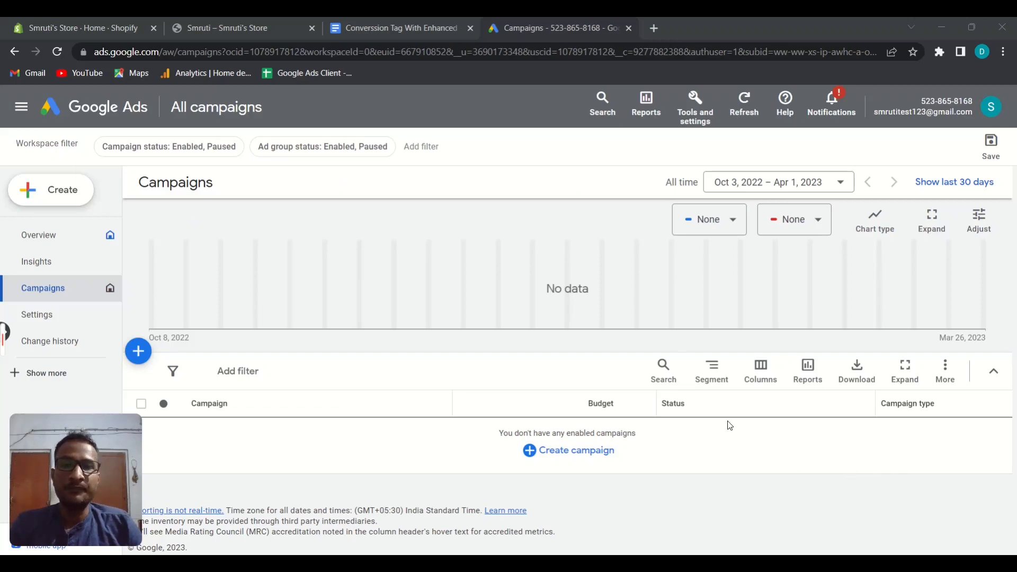
# - Open the conversion measurement settings and start a new conversion action that tracks actions on a website
pyautogui.click(695, 110)
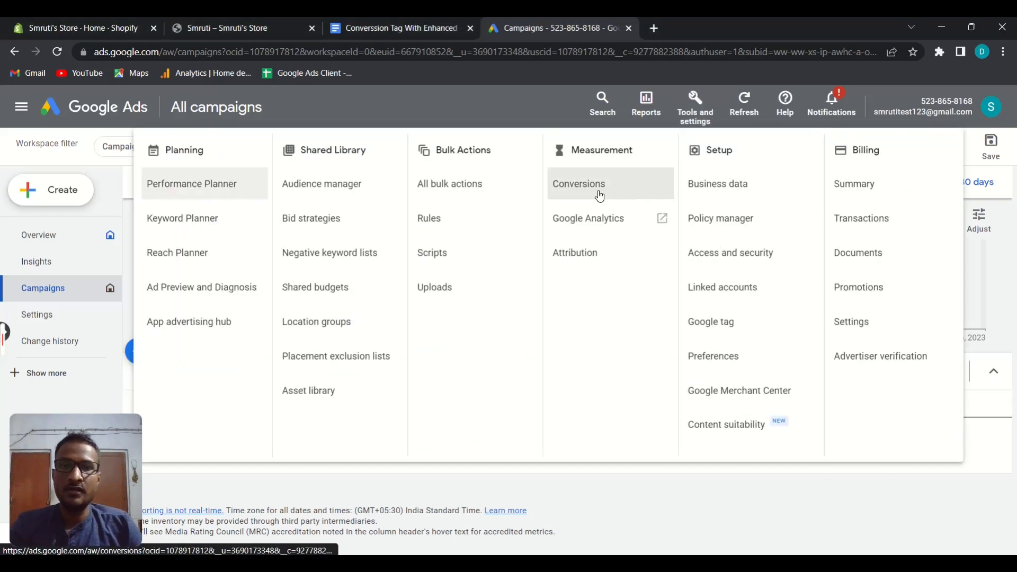
pyautogui.click(599, 196)
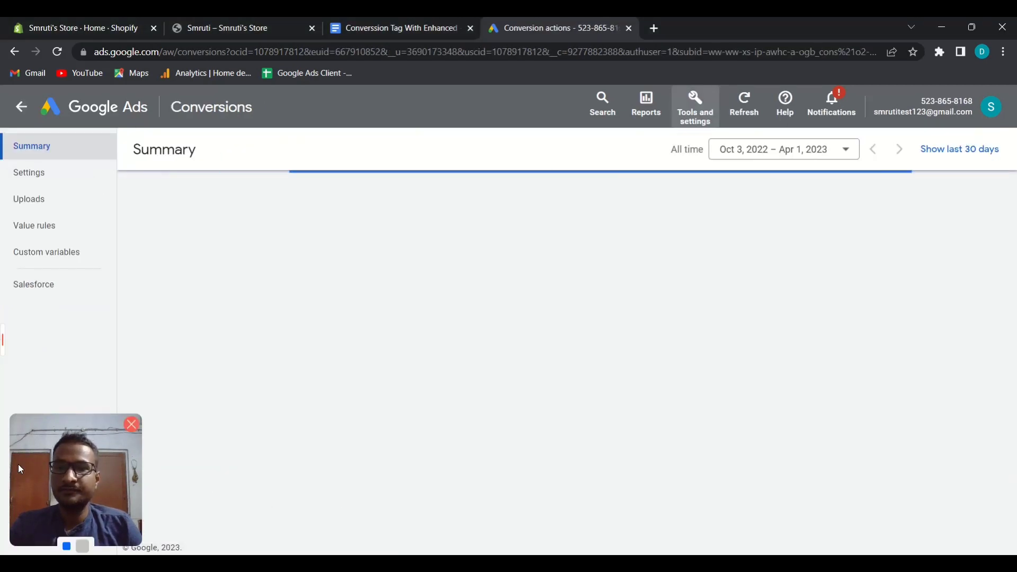
pyautogui.moveTo(29, 459); pyautogui.dragTo(891, 459)
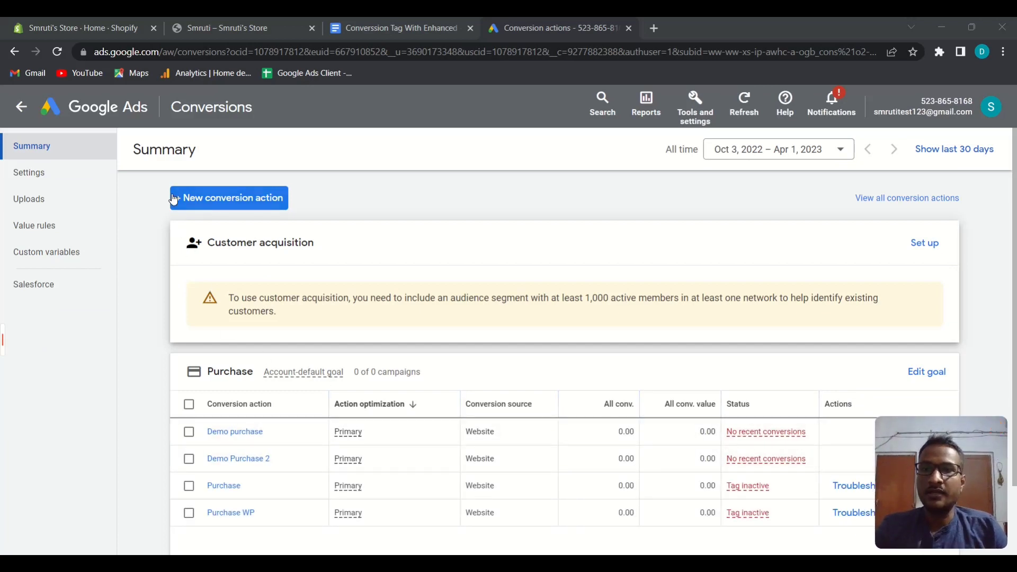
pyautogui.click(209, 200)
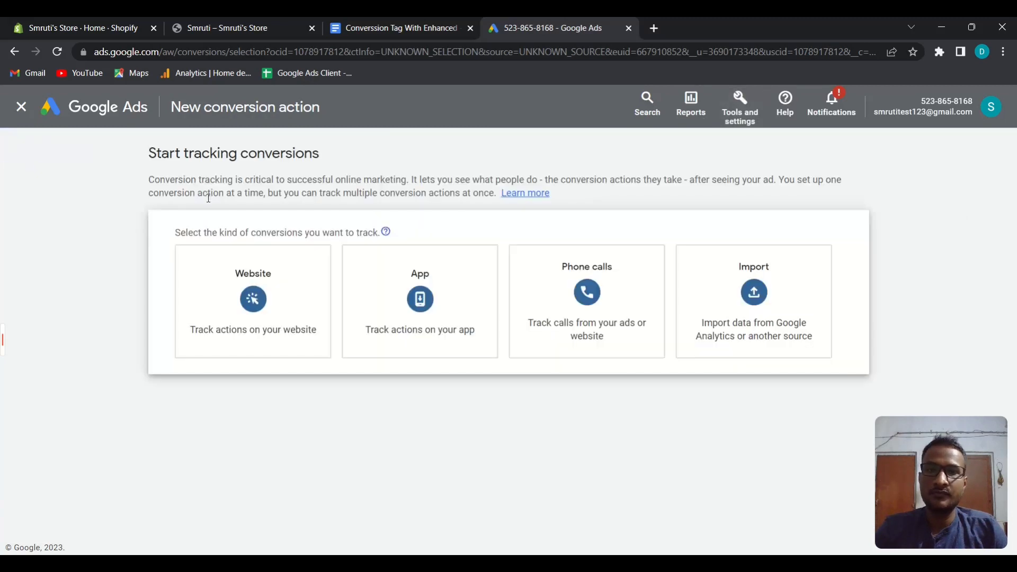
pyautogui.click(249, 313)
# - Enter the open Shopify storefront's URL as the website domain and scan the site
pyautogui.click(261, 311)
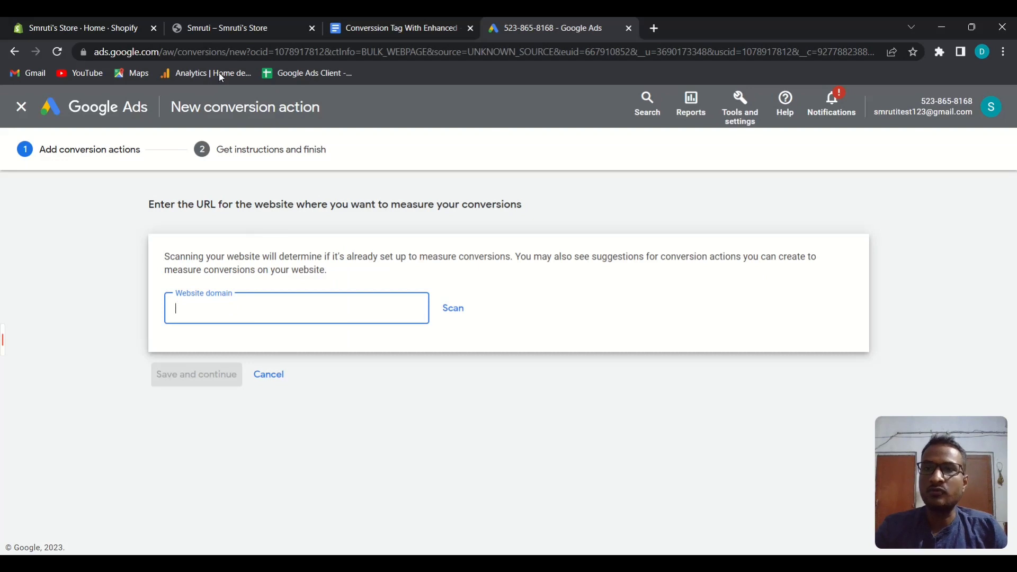
pyautogui.click(213, 20)
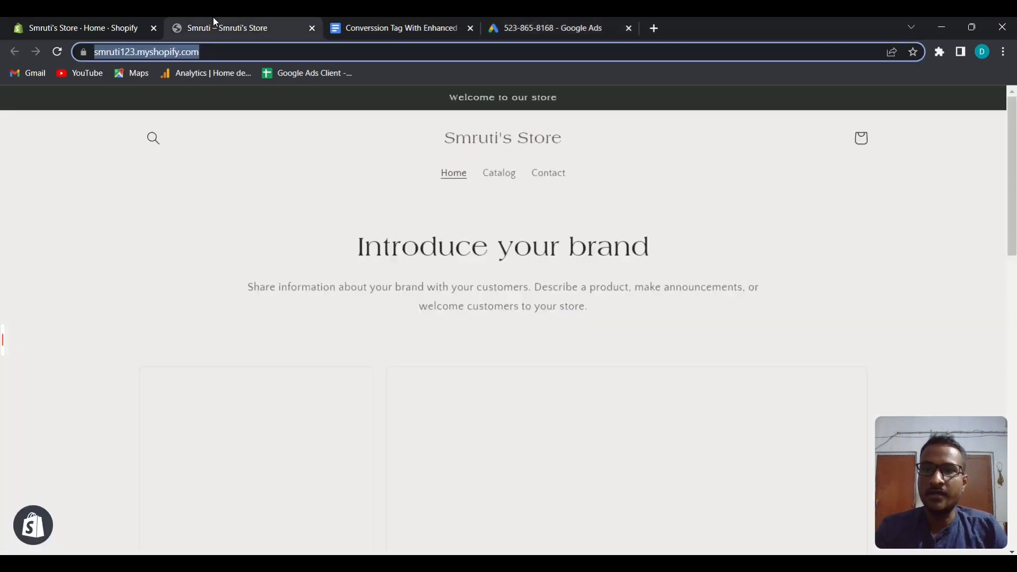
pyautogui.click(543, 25)
pyautogui.write('https://smruti123.myshopify.com/')
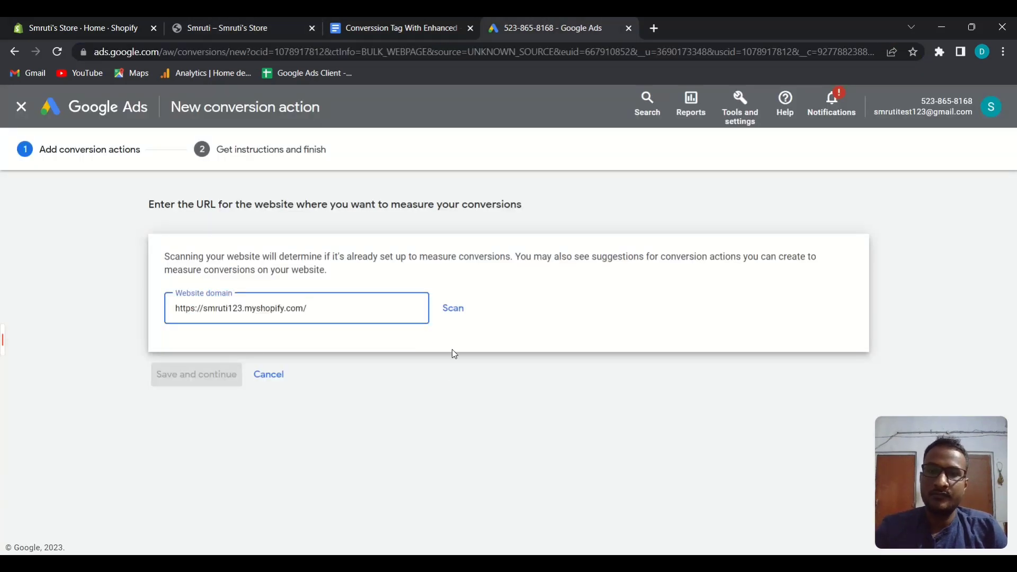
pyautogui.click(449, 314)
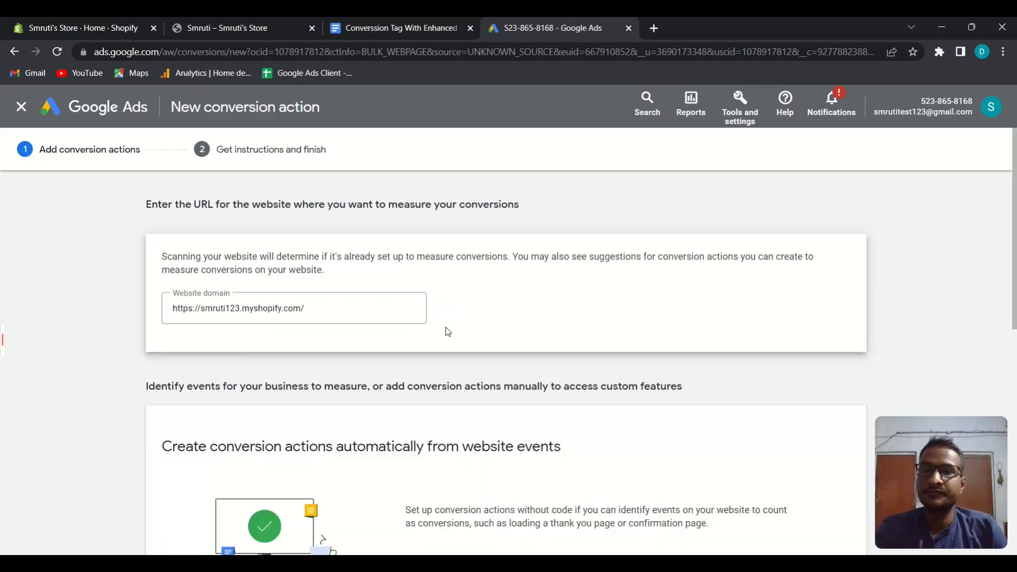
# - Add a conversion action manually with Purchase as its goal category, and check its optimization options
pyautogui.scroll(-9, 430, 421)
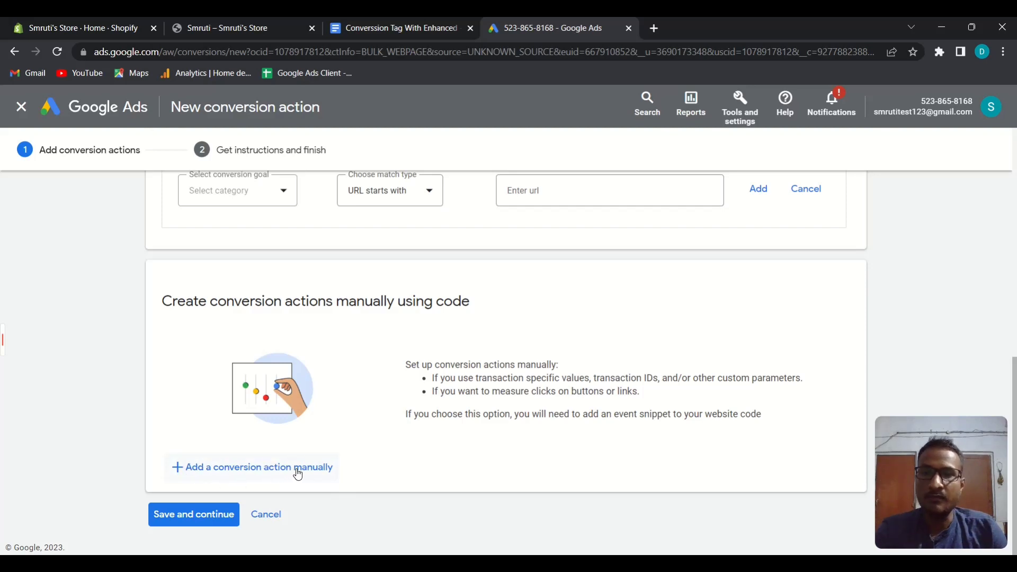
pyautogui.click(280, 473)
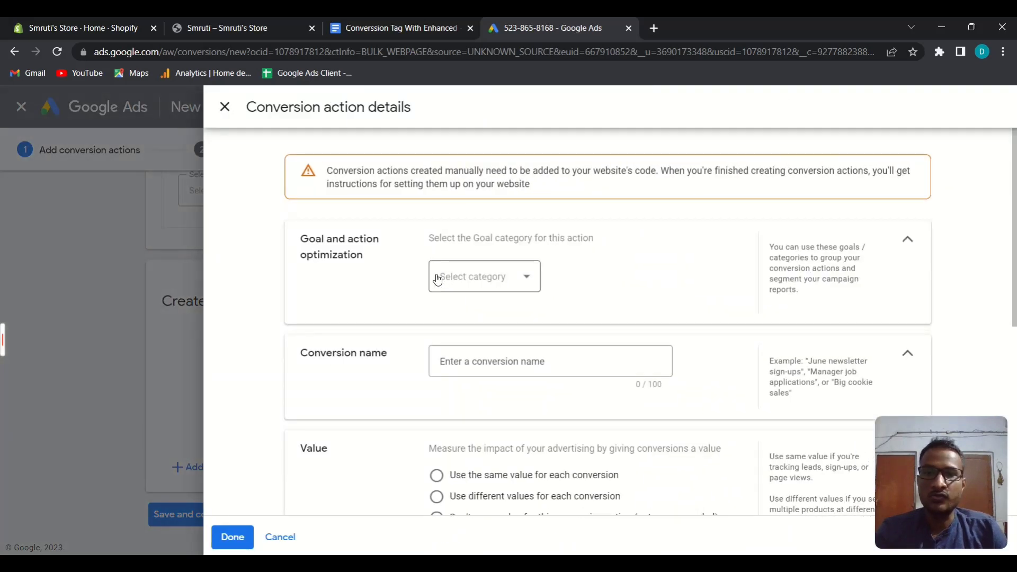
pyautogui.click(492, 286)
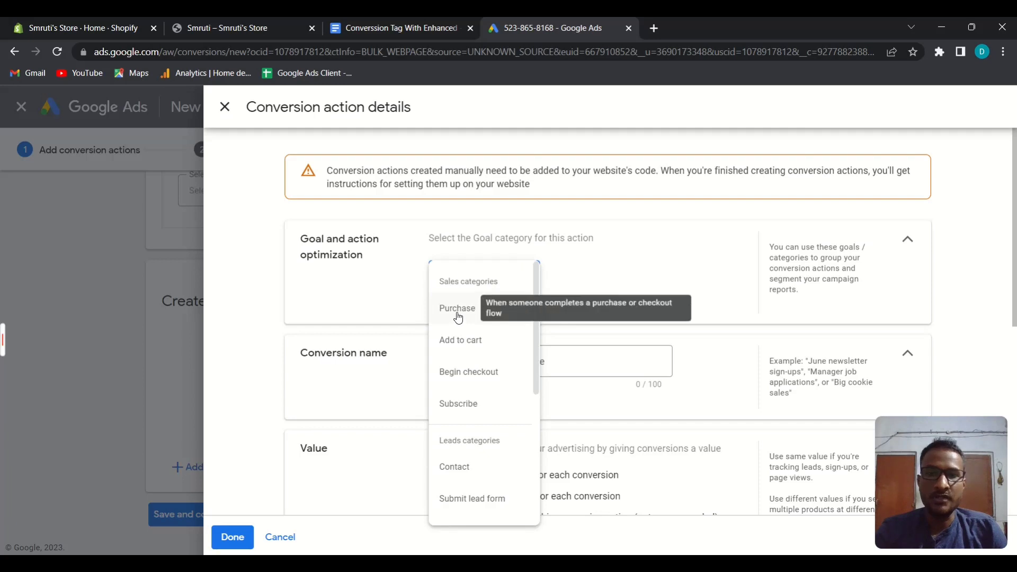
pyautogui.click(456, 316)
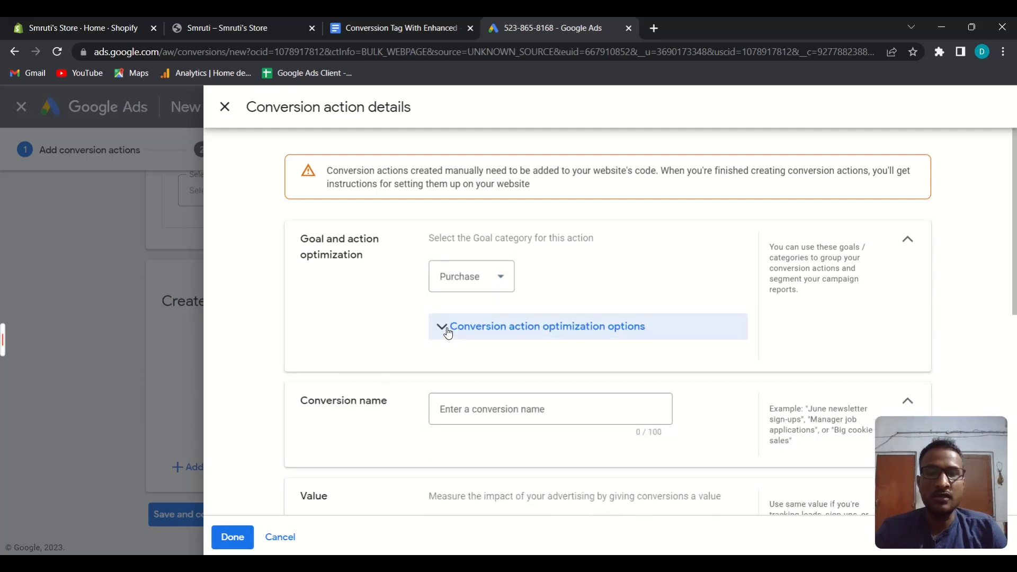
pyautogui.click(448, 333)
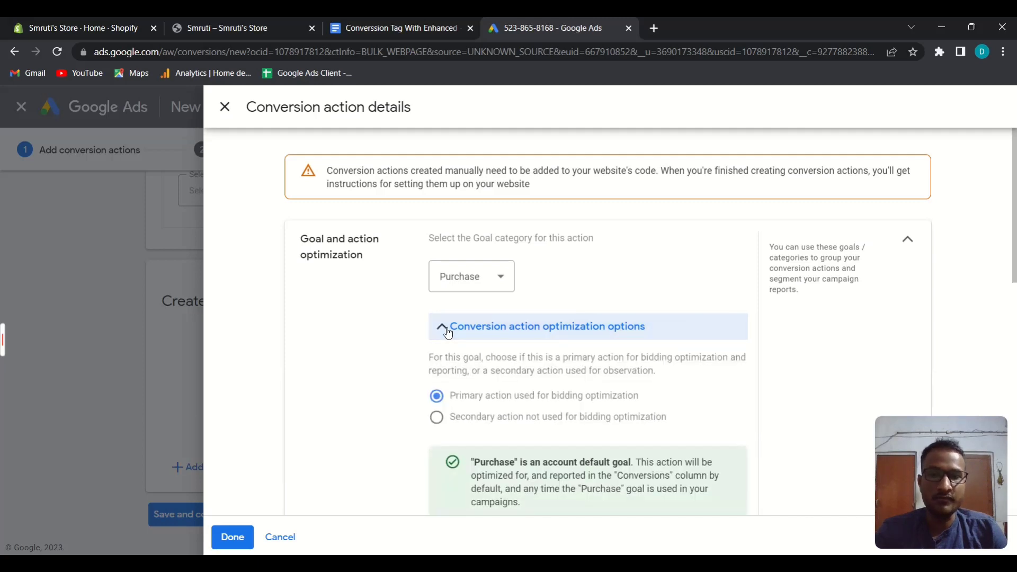
pyautogui.click(444, 333)
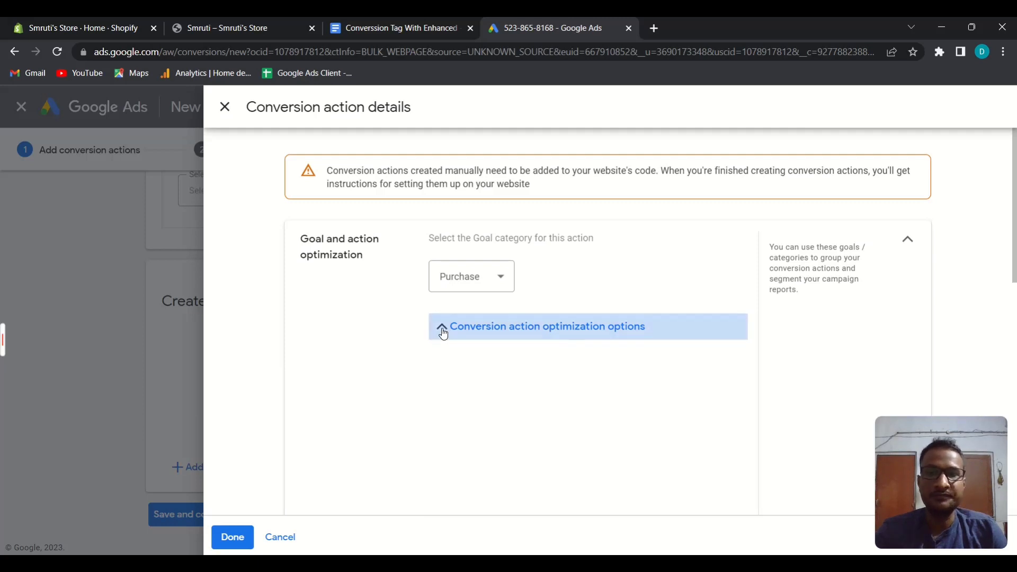
# - Name the conversion action "Purchase with Enhanced"
pyautogui.scroll(-3, 402, 364)
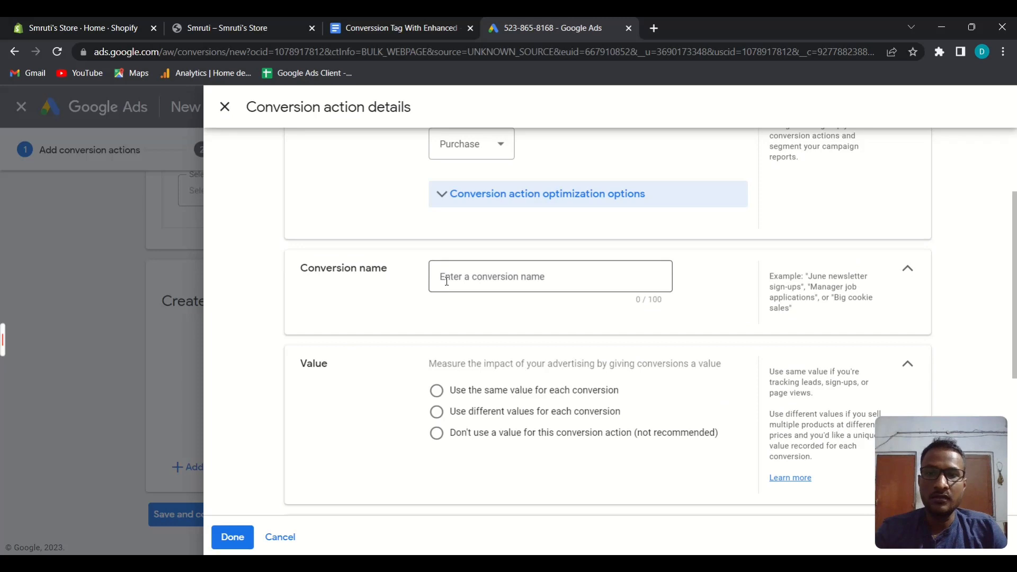
pyautogui.click(499, 277)
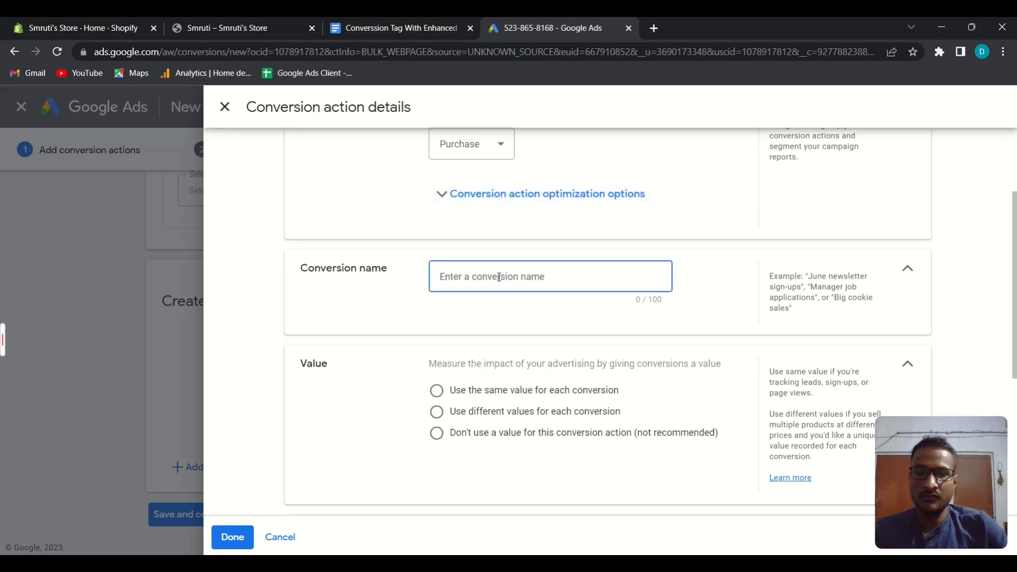
pyautogui.write('Purchase with')
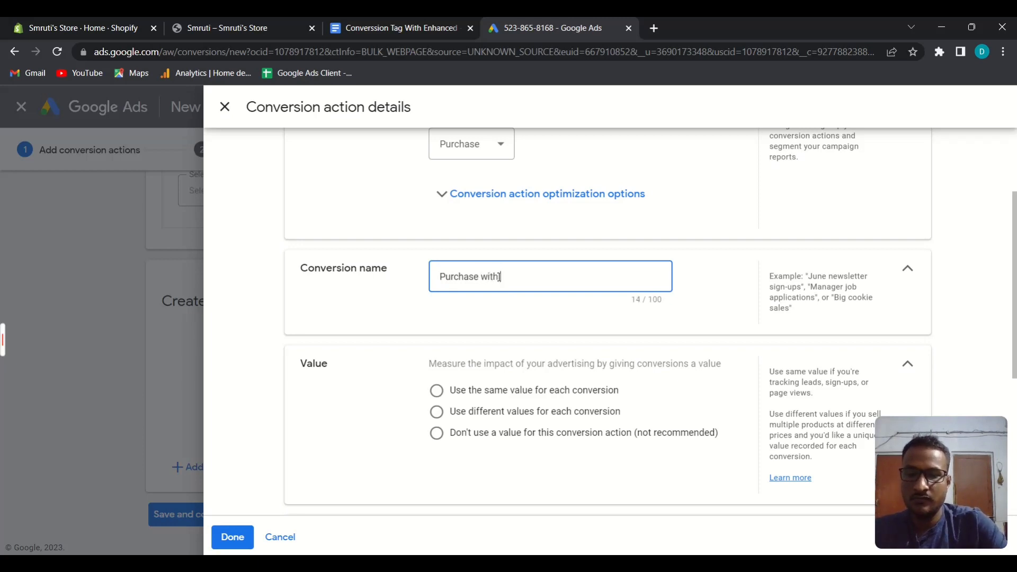
pyautogui.write(' Enhanced')
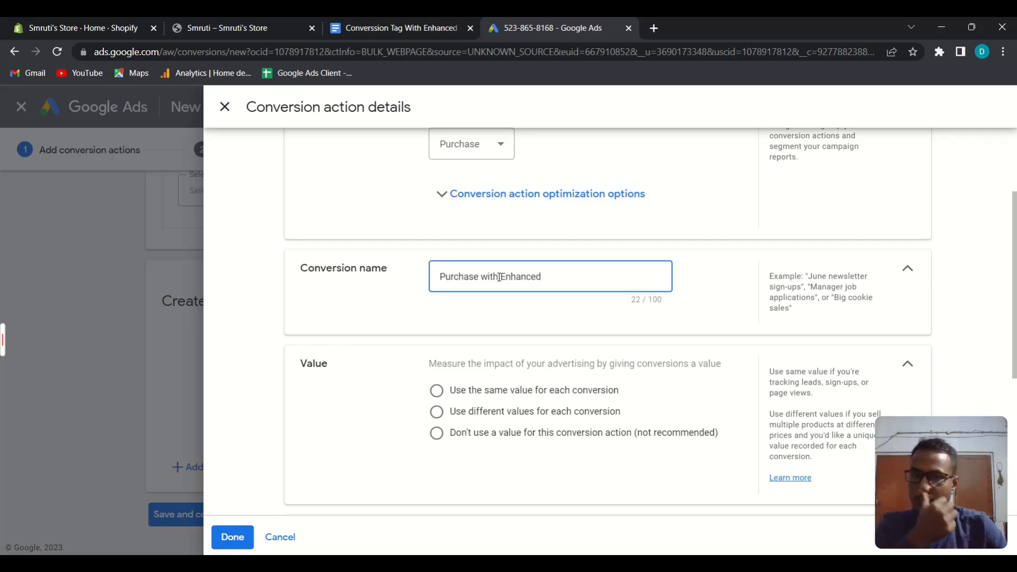
# - Set the conversion action to use different values for each conversion and finish its details
pyautogui.scroll(-1, 596, 351)
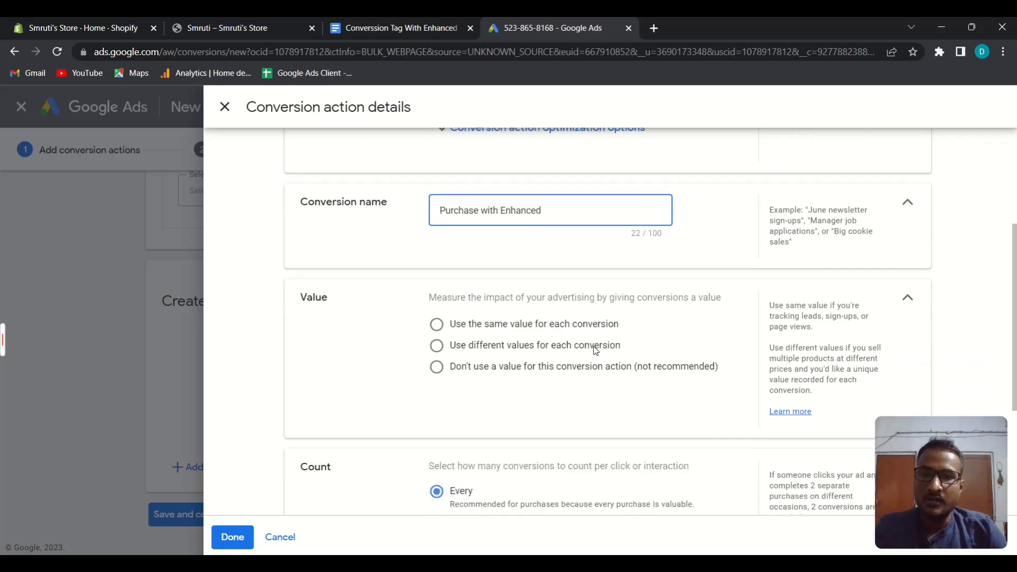
pyautogui.scroll(-1, 396, 354)
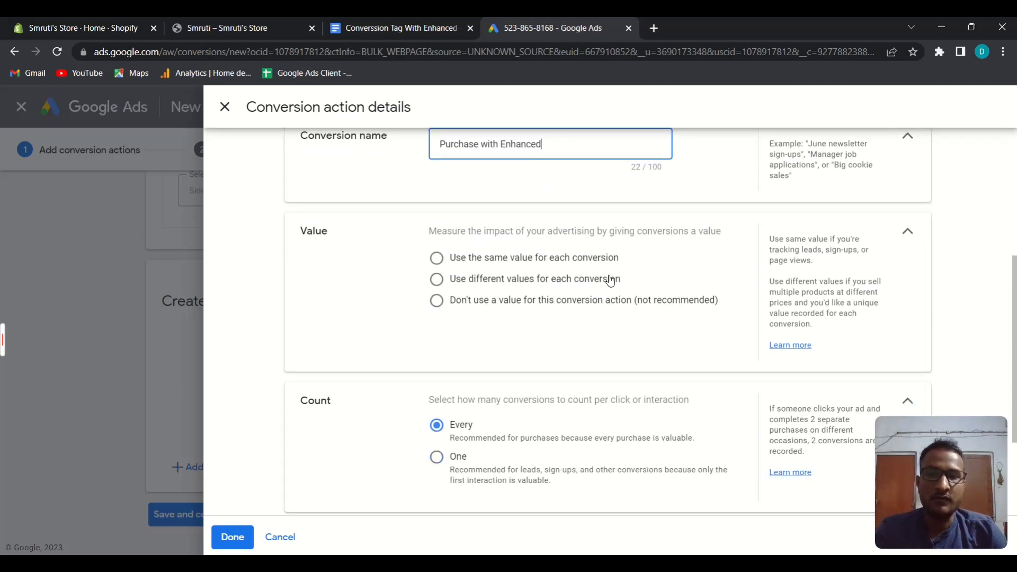
pyautogui.click(436, 279)
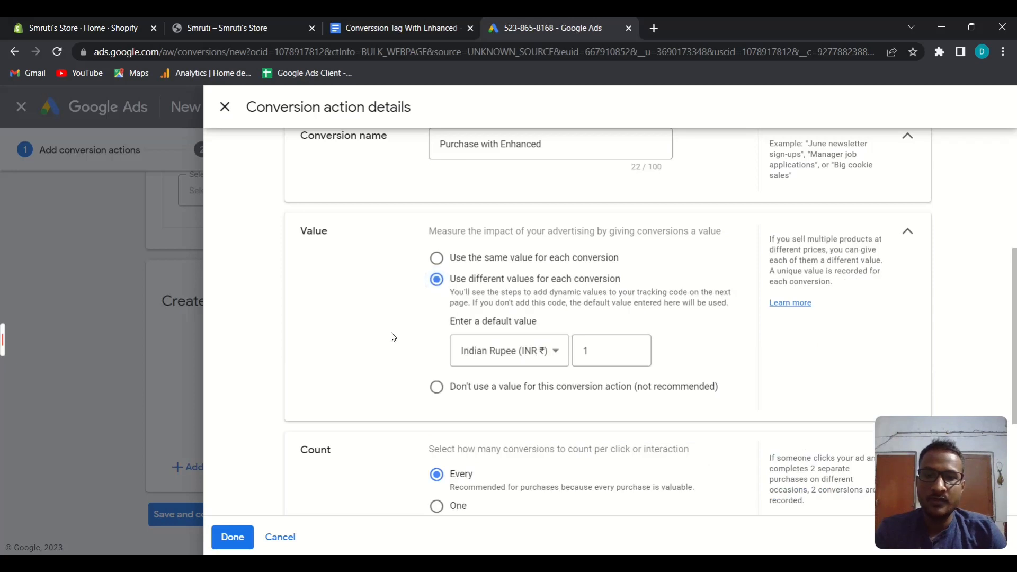
pyautogui.scroll(-4, 392, 337)
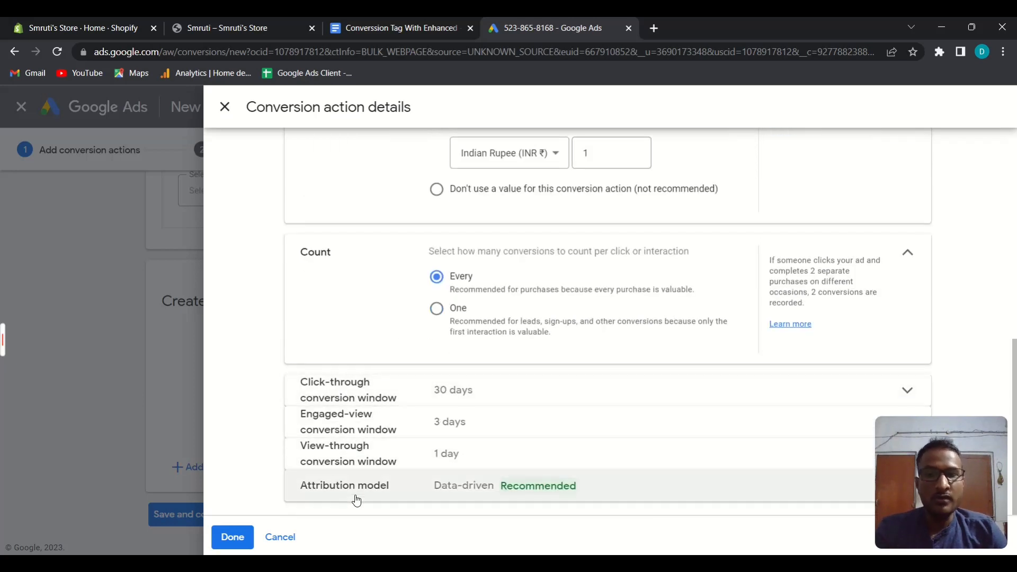
pyautogui.click(232, 538)
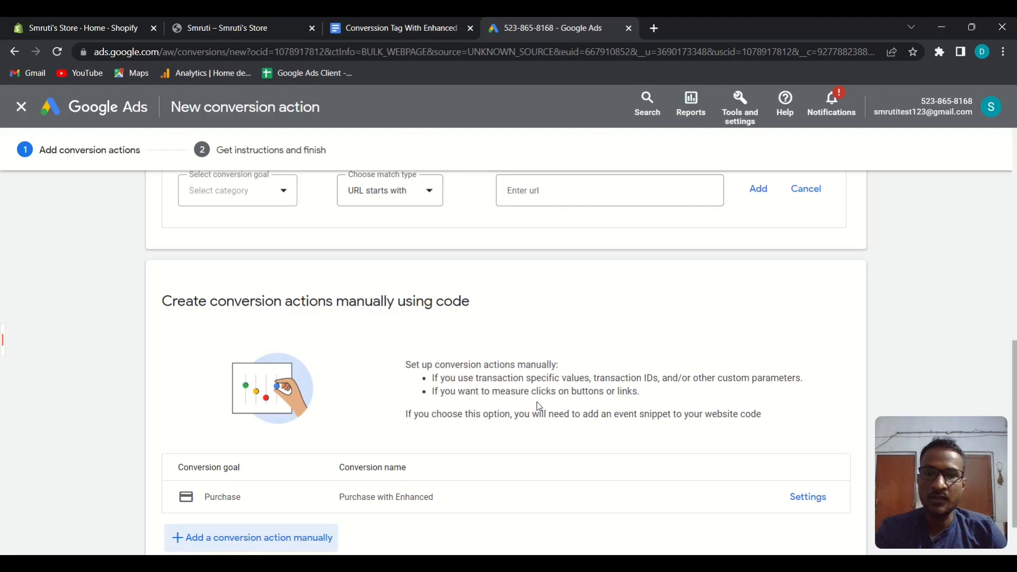
# - Save the new conversion action and show its setup instructions for Google Tag Manager
pyautogui.scroll(-2, 532, 409)
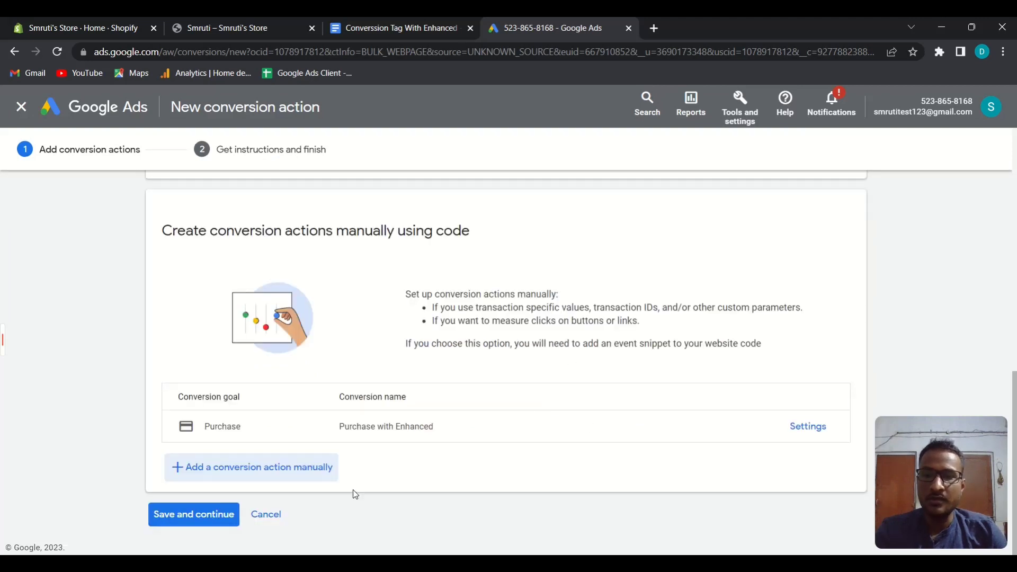
pyautogui.click(194, 516)
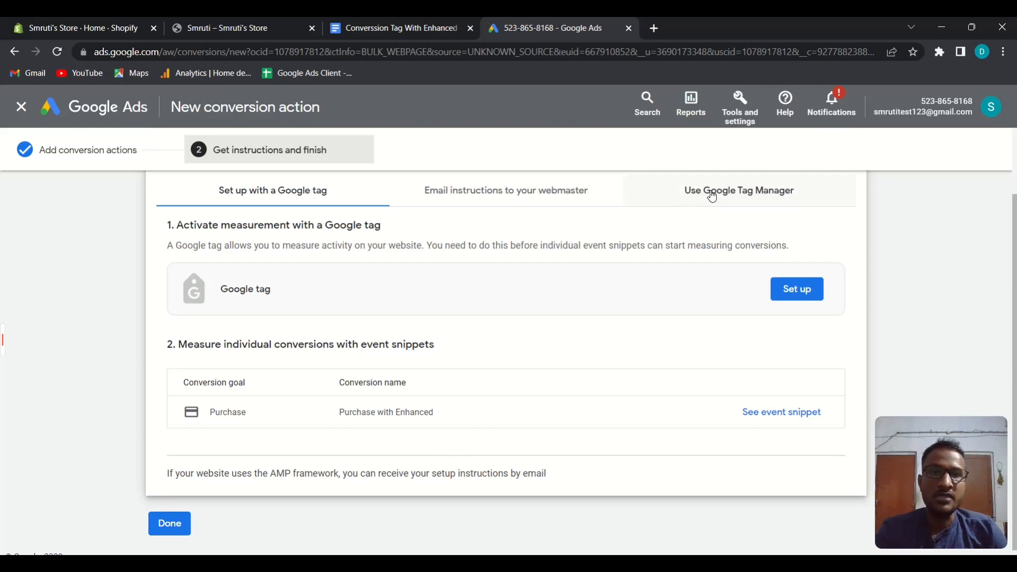
pyautogui.click(754, 196)
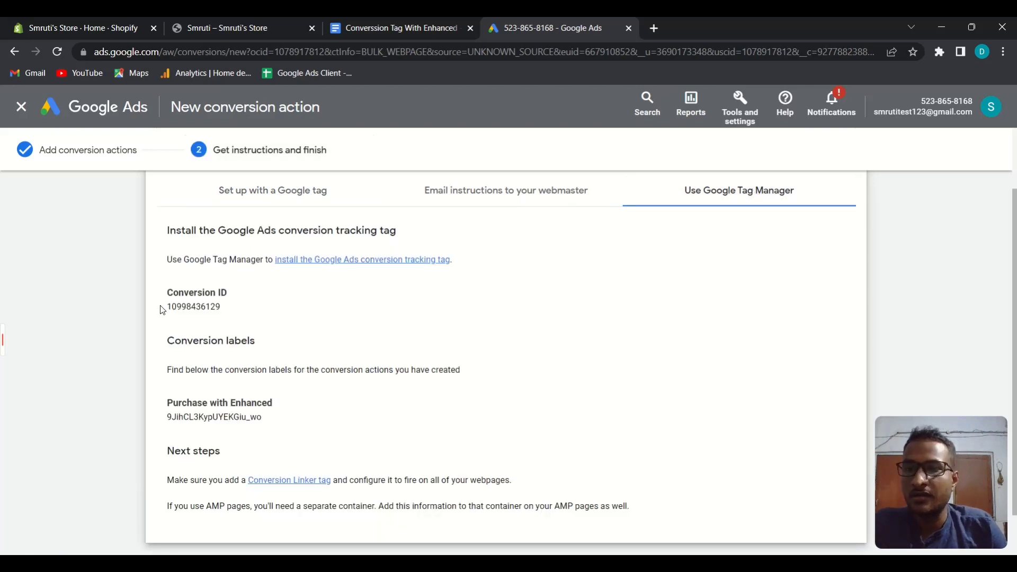
# - Examine the conversion ID and conversion label, and where the tag script in the Google Docs document needs them
pyautogui.moveTo(164, 309); pyautogui.dragTo(230, 309)
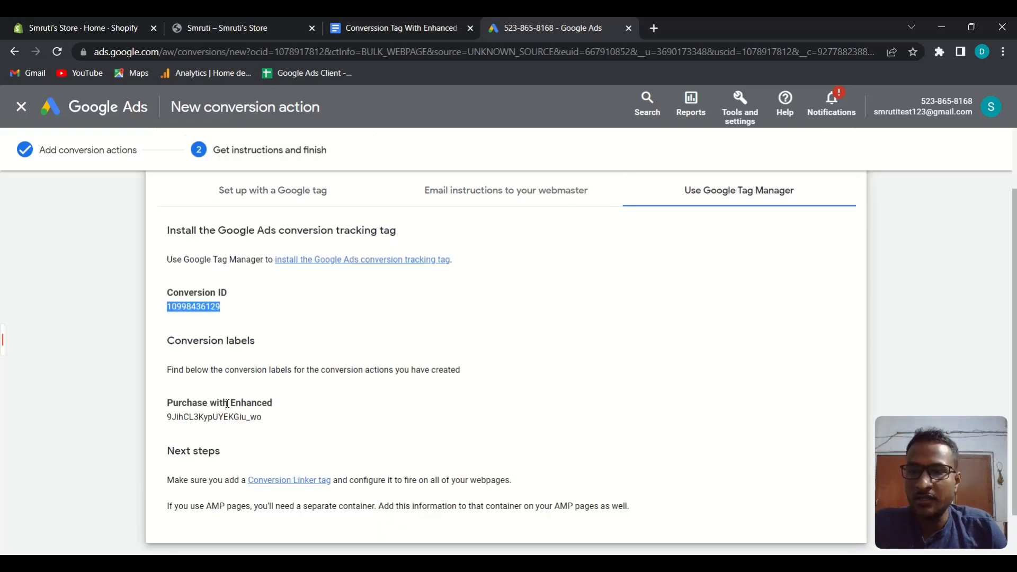
pyautogui.moveTo(166, 422); pyautogui.dragTo(272, 421)
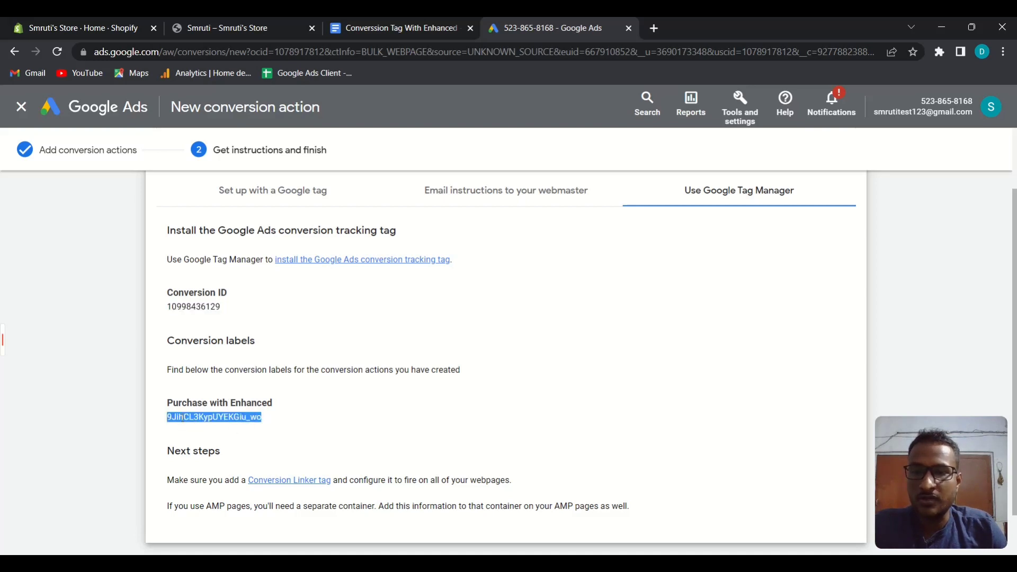
pyautogui.moveTo(165, 307); pyautogui.dragTo(235, 312)
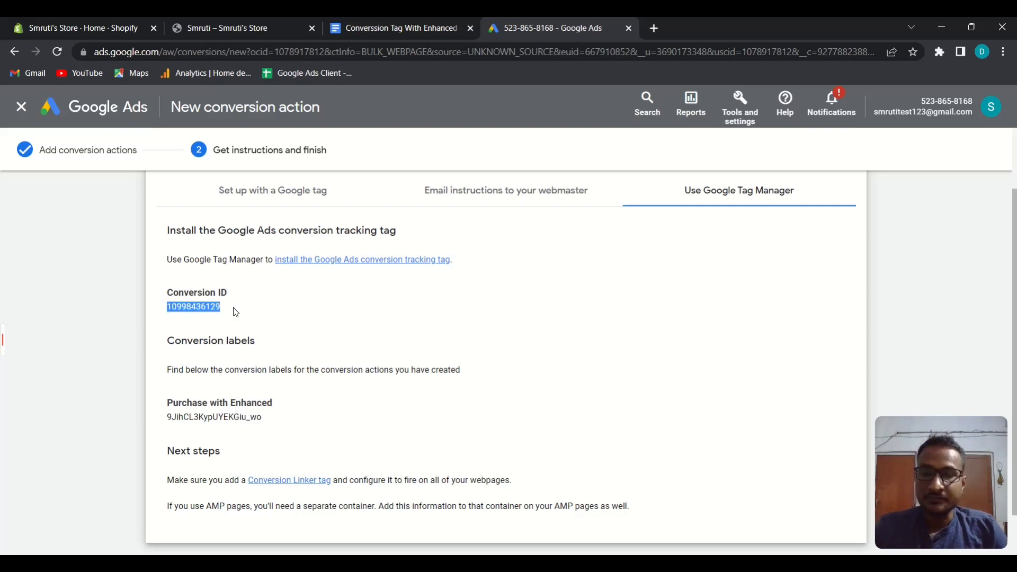
pyautogui.click(236, 313)
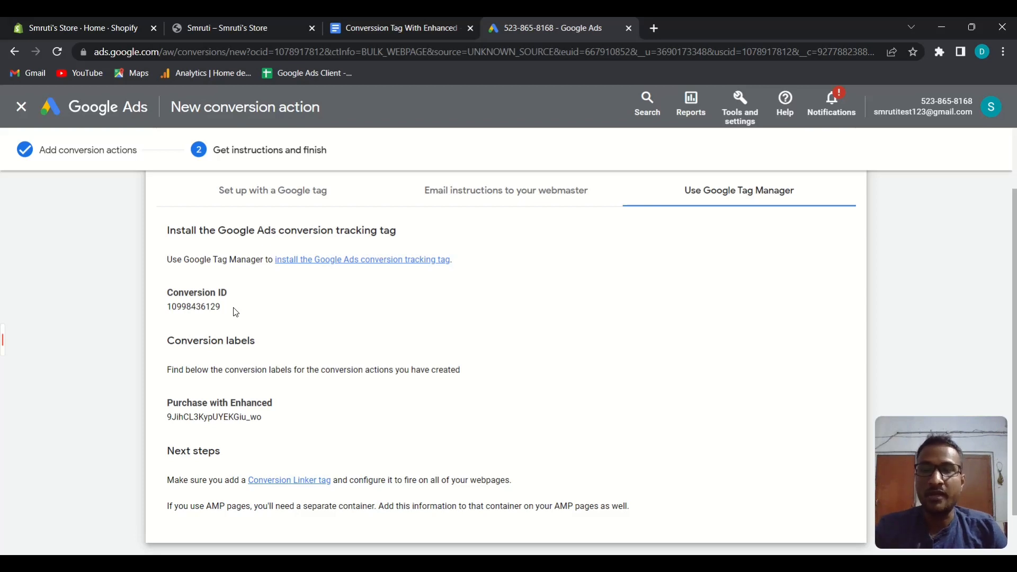
pyautogui.click(396, 22)
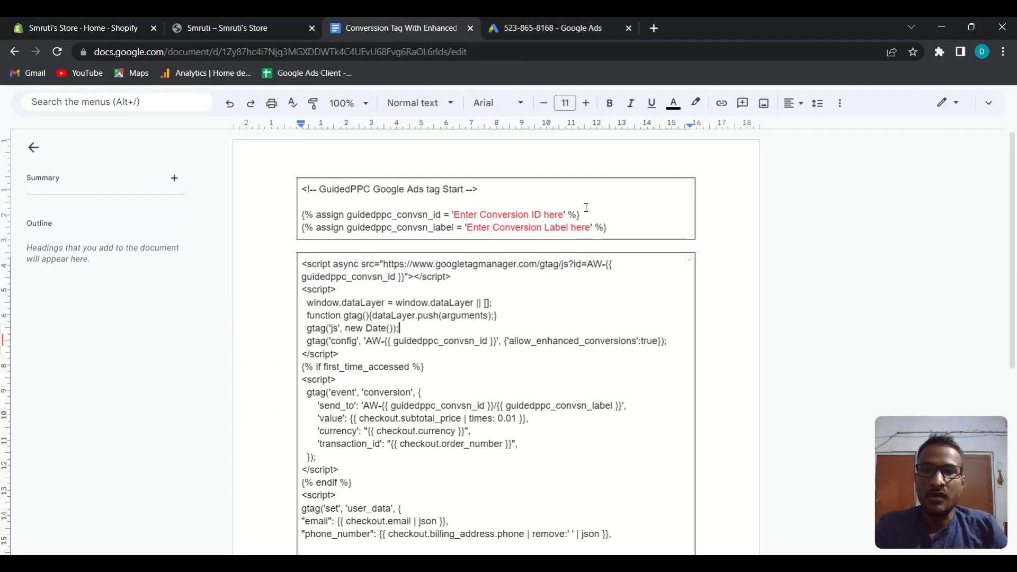
pyautogui.click(518, 27)
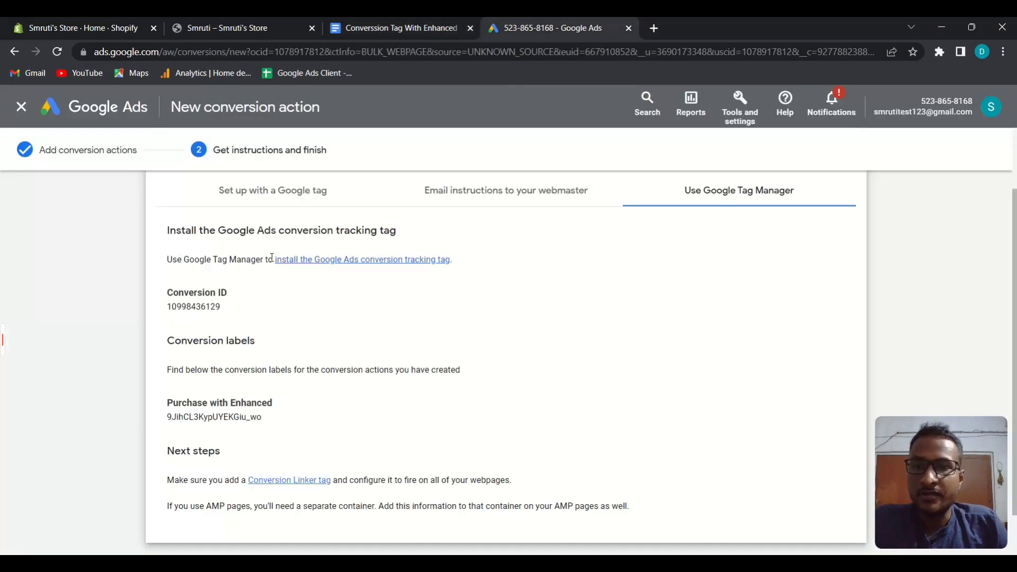
# - Compare the conversion ID in Google Ads with the ID and label placeholders at the start of the Google Docs tag script
pyautogui.moveTo(164, 307); pyautogui.dragTo(221, 307)
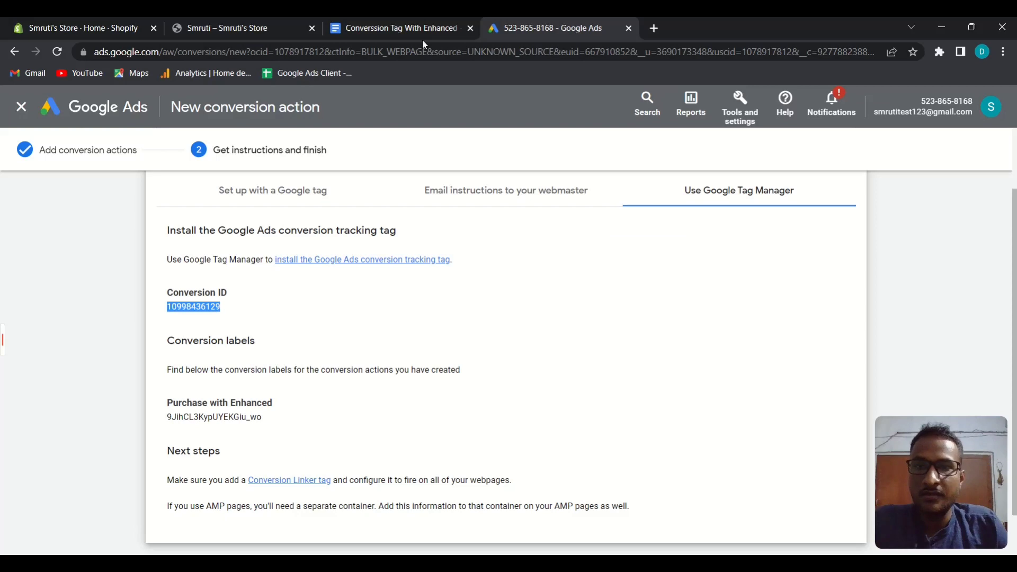
pyautogui.click(417, 24)
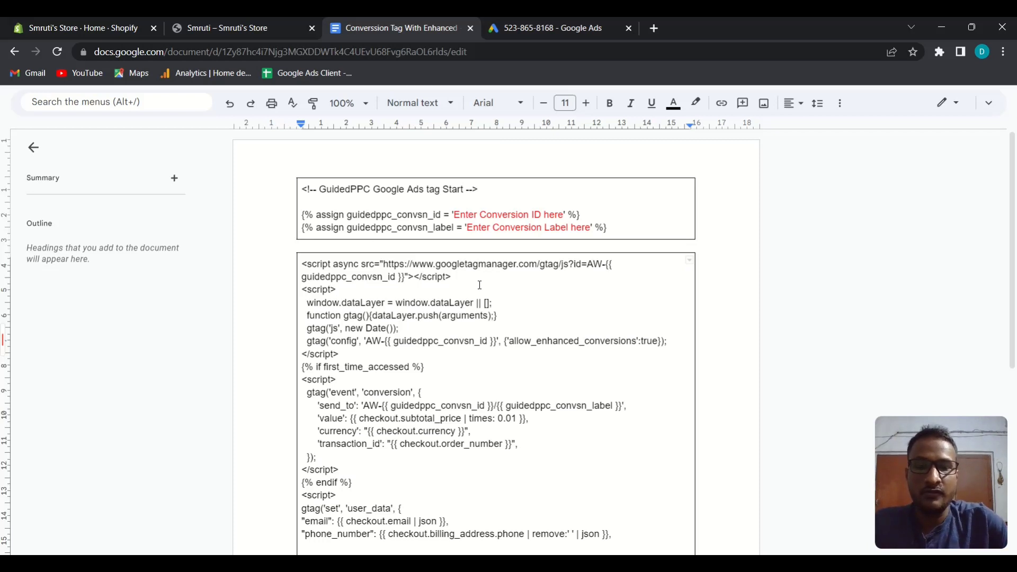
pyautogui.hotkey('ctrl', '+')
pyautogui.hotkey('ctrl', '+')
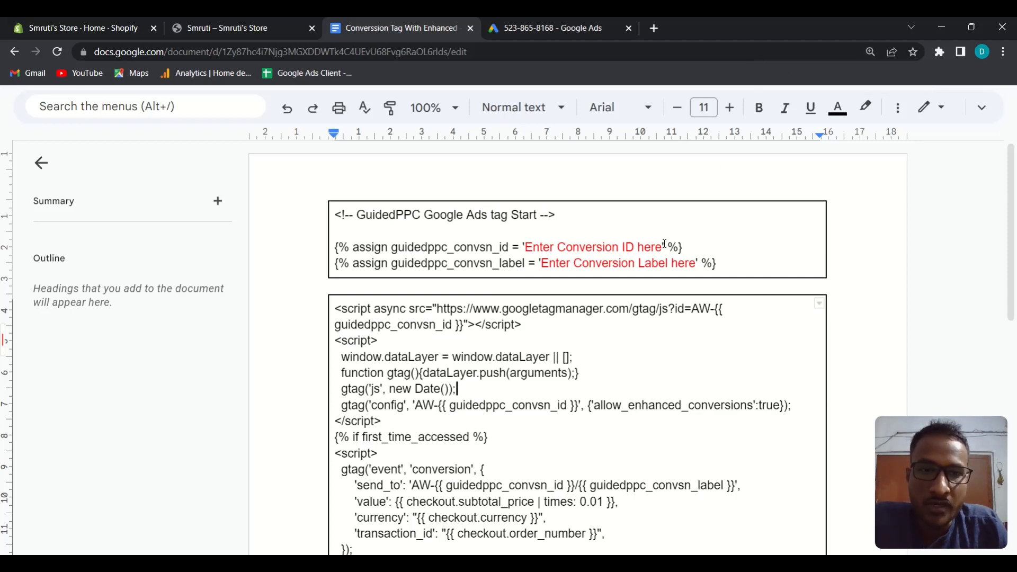
pyautogui.moveTo(526, 245); pyautogui.dragTo(662, 250)
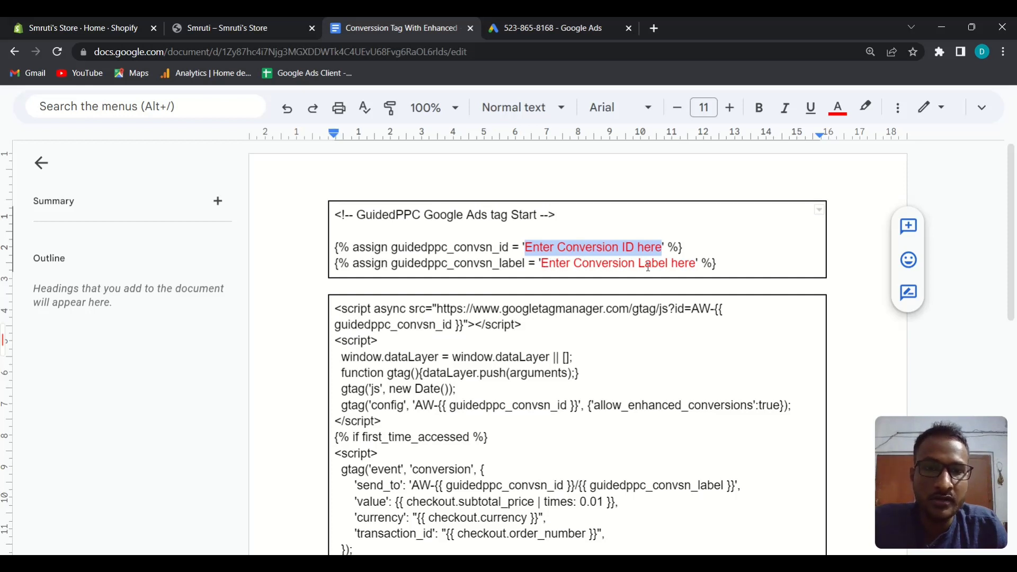
pyautogui.click(580, 262)
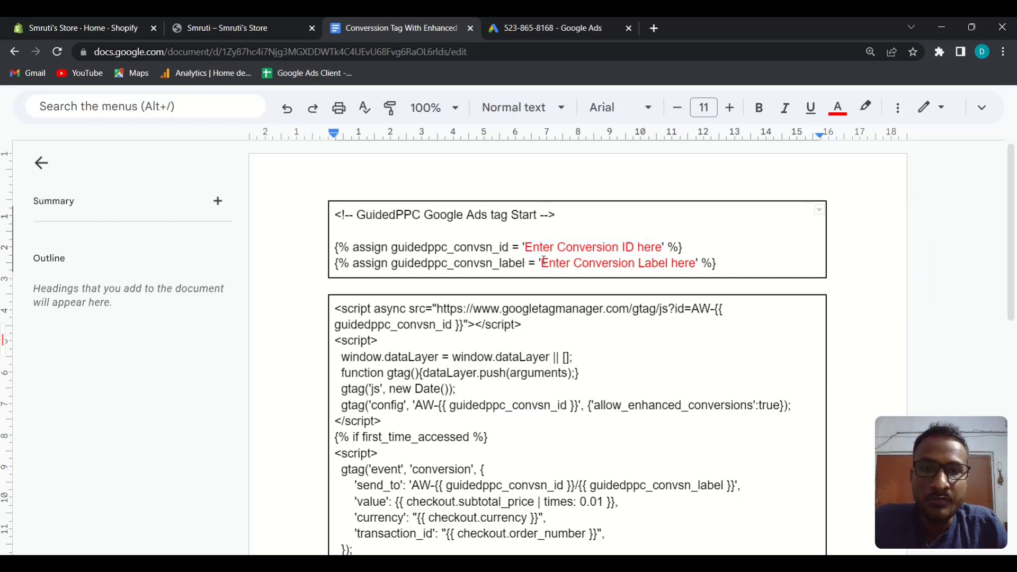
pyautogui.moveTo(541, 261); pyautogui.dragTo(698, 264)
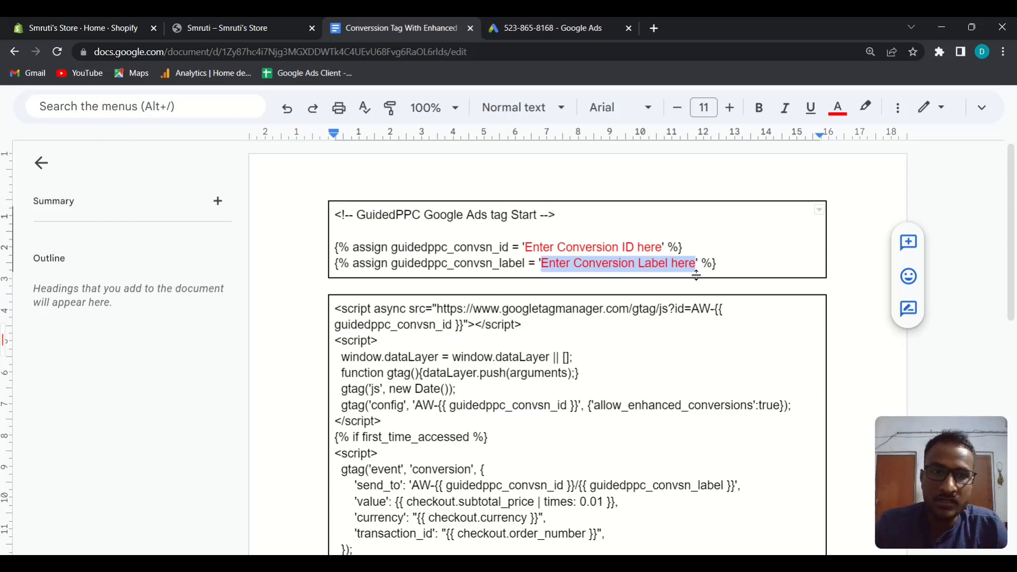
pyautogui.click(739, 260)
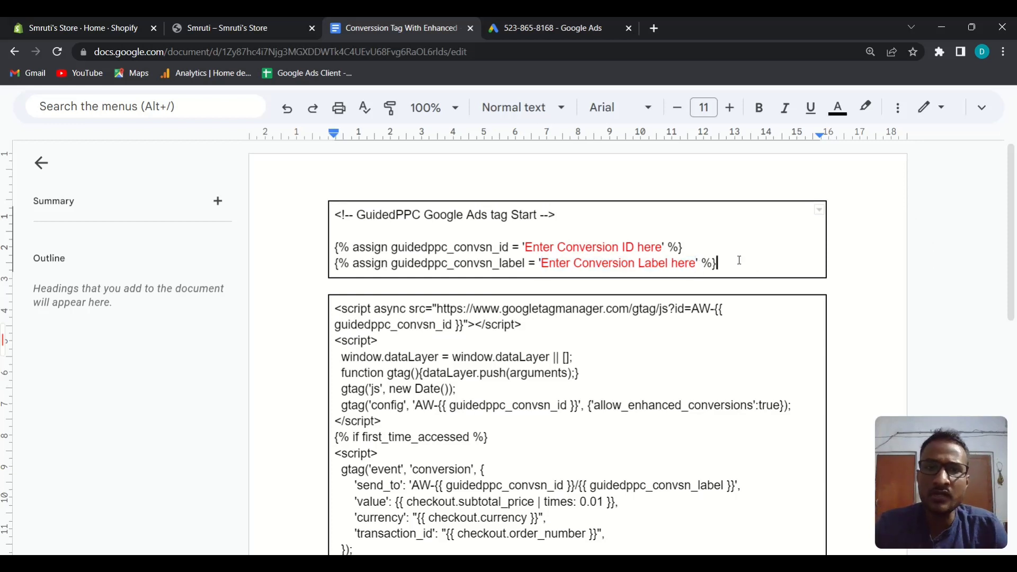
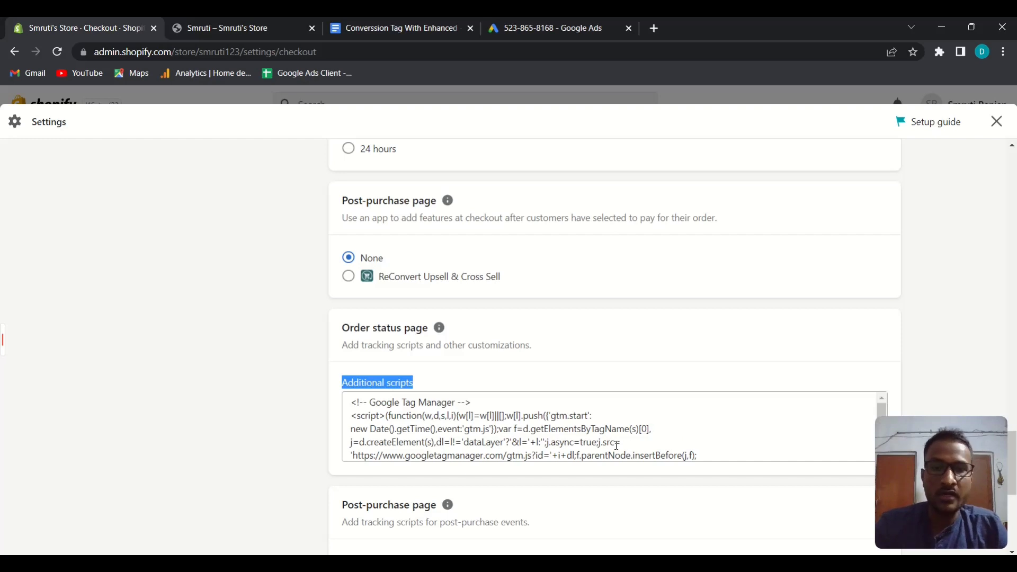
# - Add the "GuidedPPC Google Ads tag Start" block below the Google Tag Manager code in Shopify's order status page additional scripts
pyautogui.click(708, 454)
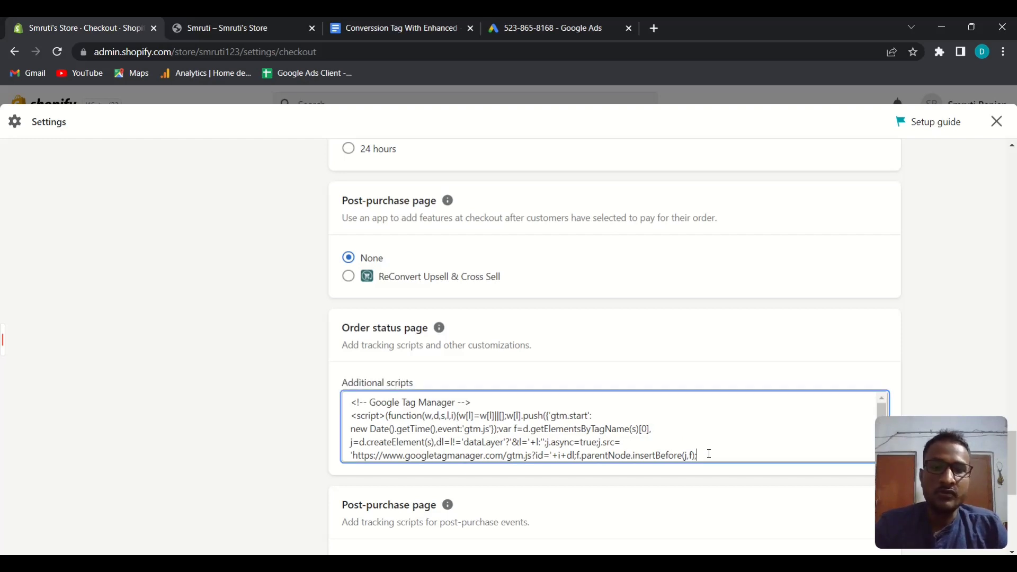
pyautogui.scroll(-2, 705, 448)
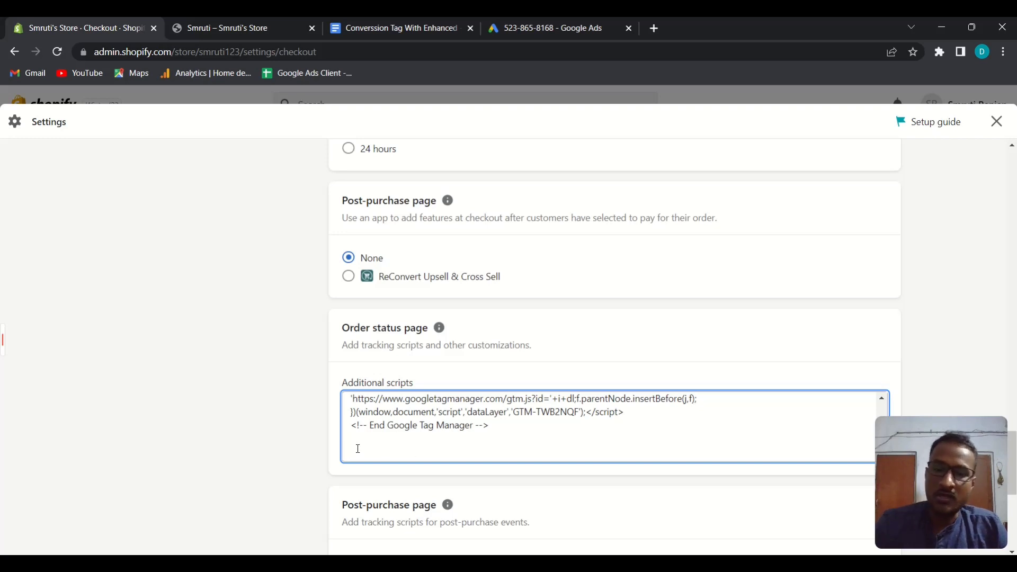
pyautogui.write("<!-- GuidedPPC Google Ads tag Start -->  {% assign guidedppc_convsn_id = 'Enter Conversion ID here' %} {% assign guidedppc_convsn_label = 'Enter Conversion Label here' %}")
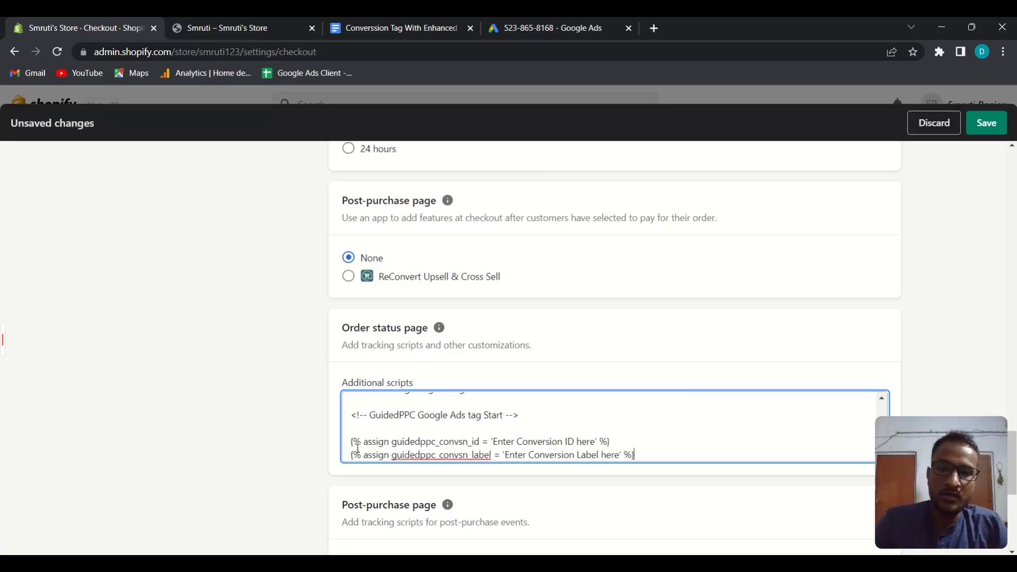
pyautogui.scroll(-1, 651, 441)
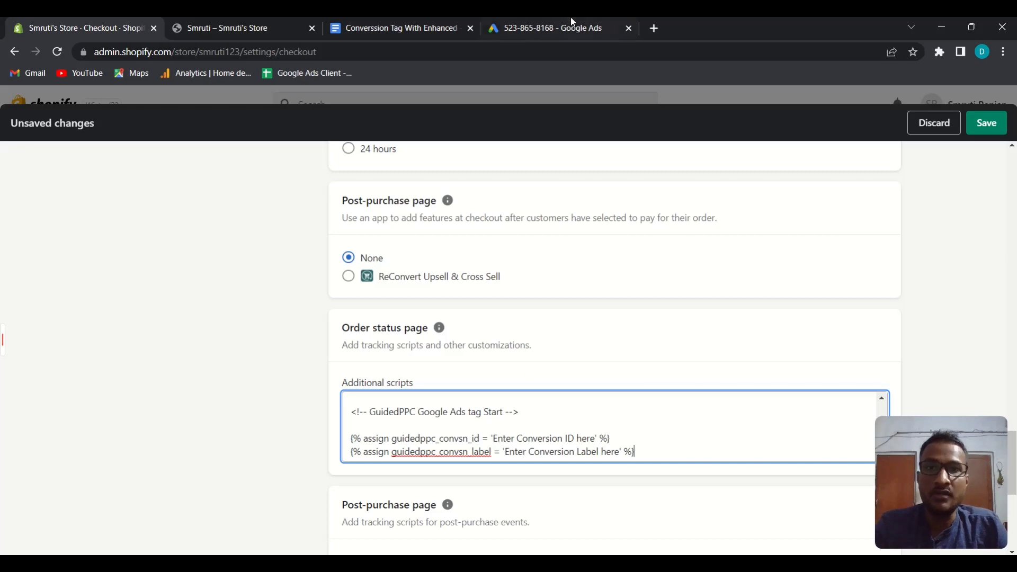
# - Replace the "Enter Conversion ID here" placeholder in the order status page script with the conversion ID from Google Ads
pyautogui.click(538, 23)
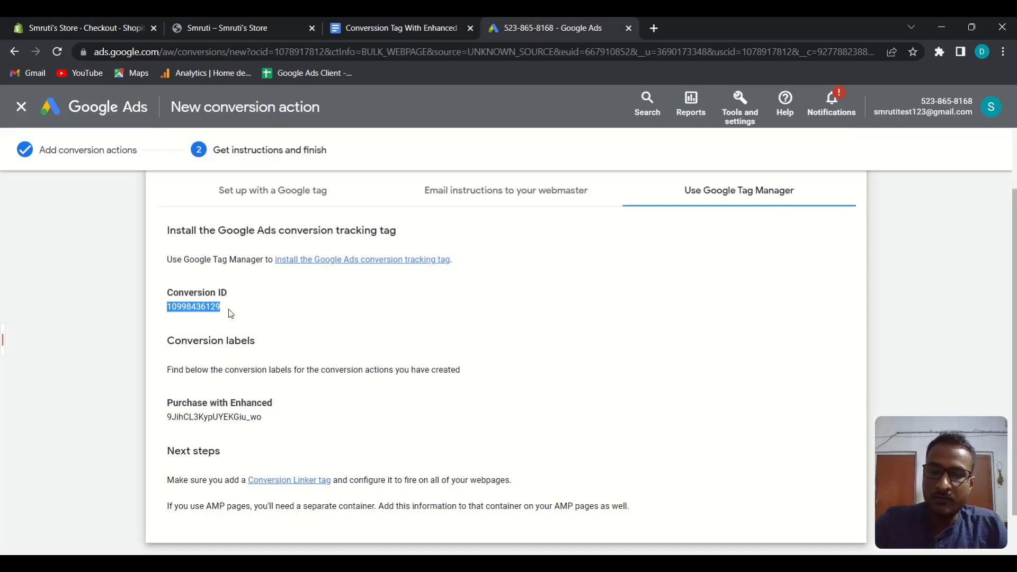
pyautogui.click(72, 17)
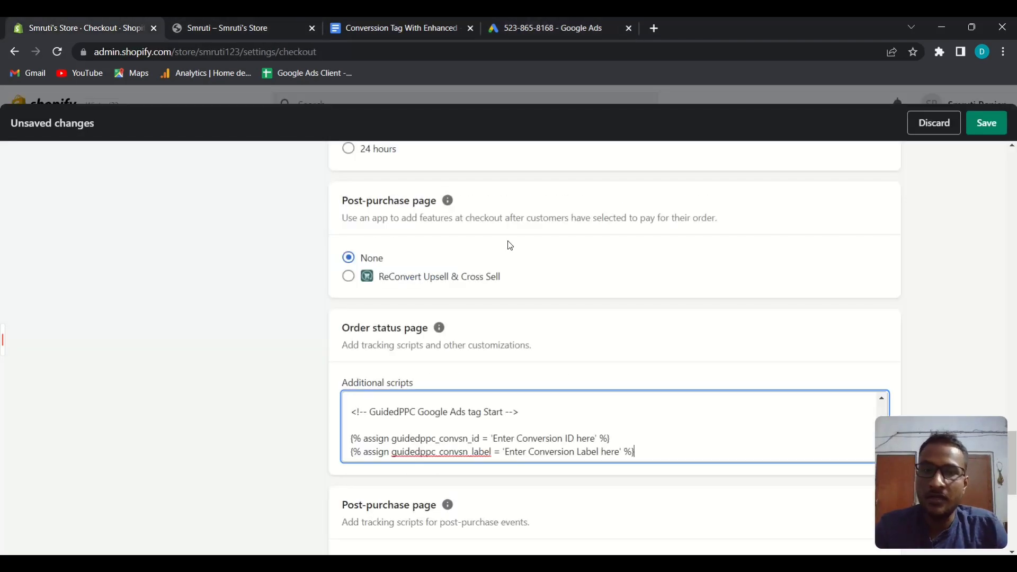
pyautogui.moveTo(495, 437); pyautogui.dragTo(596, 443)
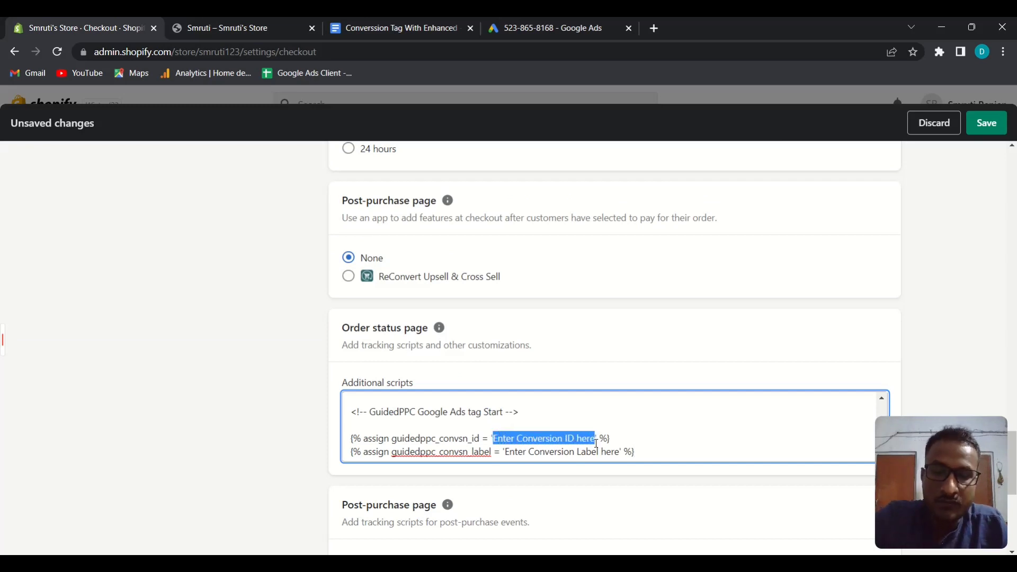
pyautogui.hotkey('ctrl', 'v')
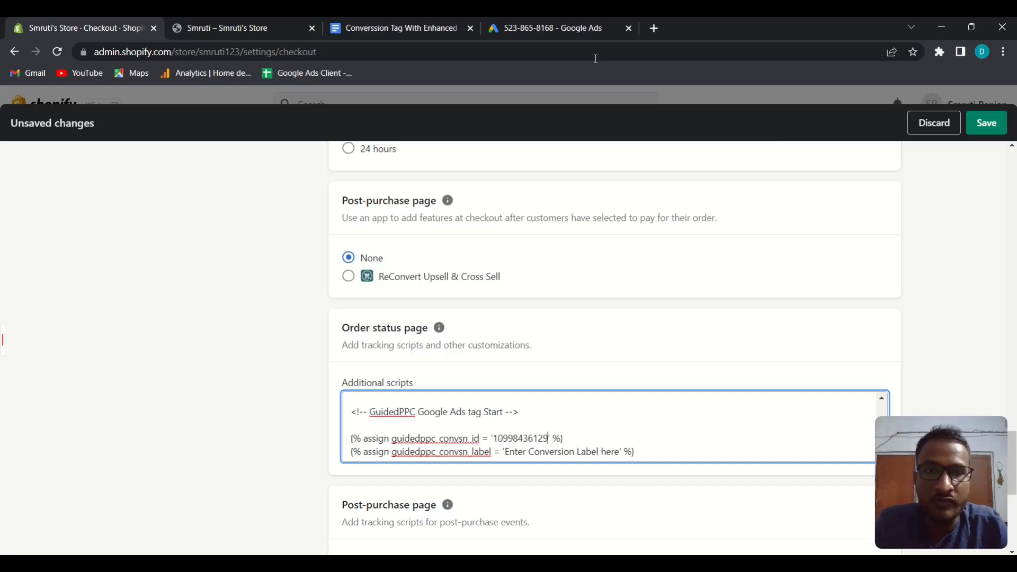
# - Copy the "Purchase with Enhanced" conversion label from Google Ads and substitute it for "Enter Conversion Label here" in the Shopify script
pyautogui.click(569, 17)
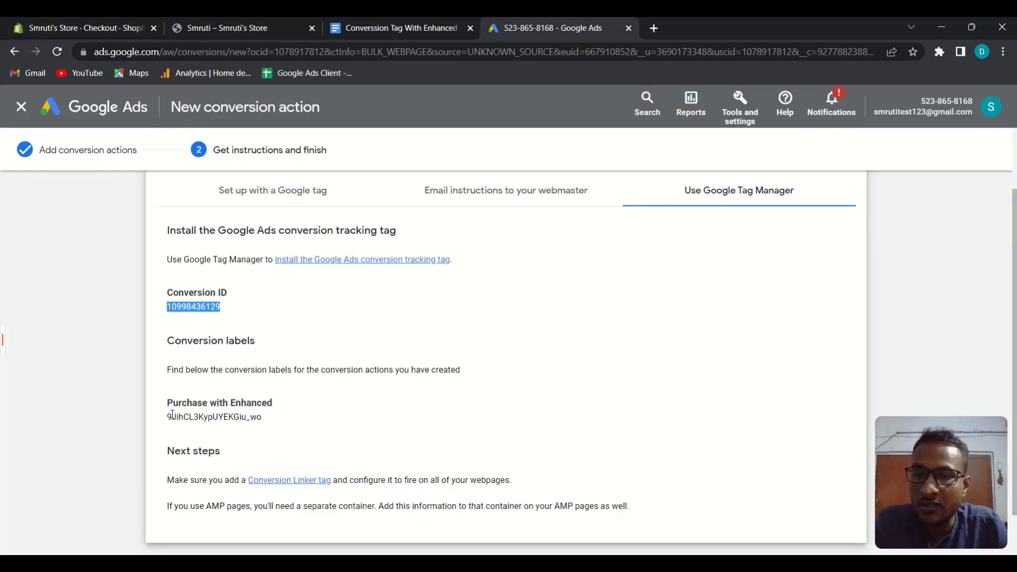
pyautogui.moveTo(167, 416); pyautogui.dragTo(267, 421)
pyautogui.hotkey('ctrl', 'c')
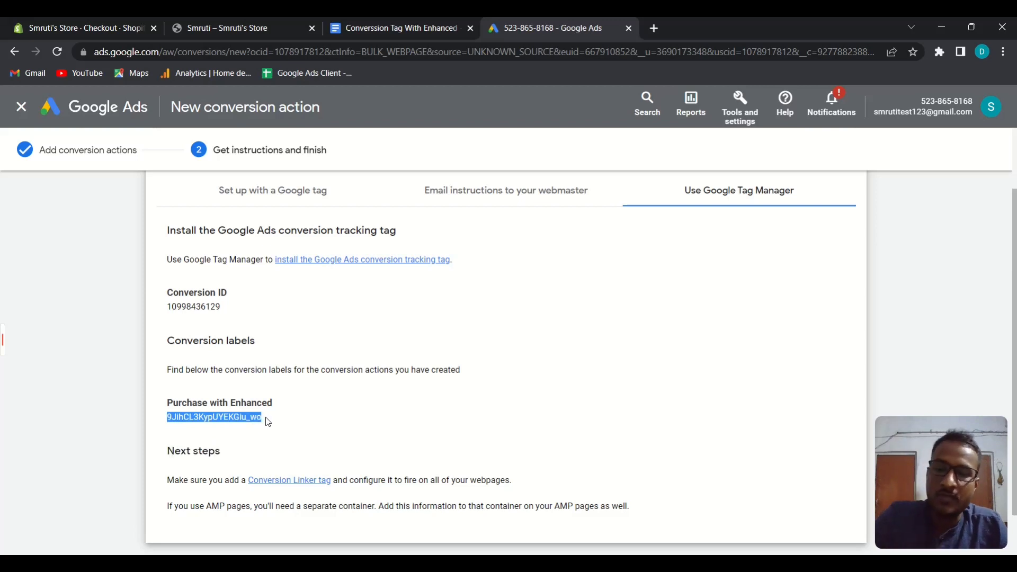
pyautogui.click(62, 22)
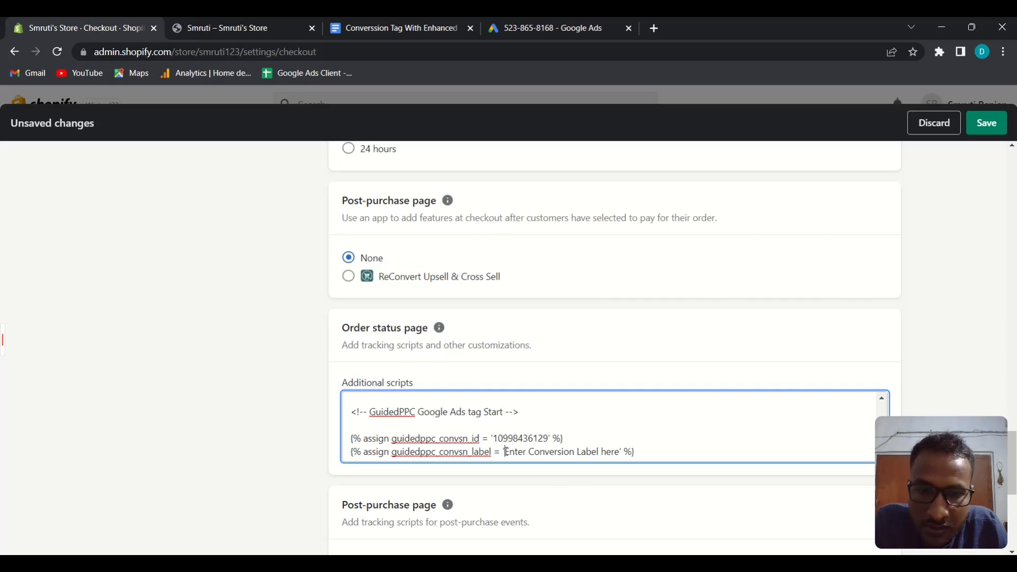
pyautogui.moveTo(506, 451); pyautogui.dragTo(619, 453)
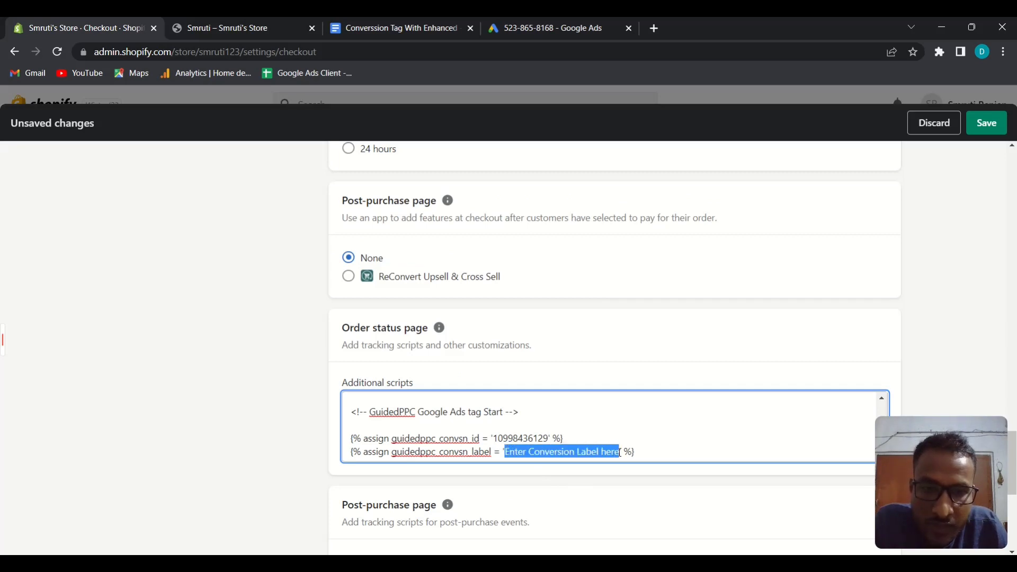
pyautogui.hotkey('ctrl', 'v')
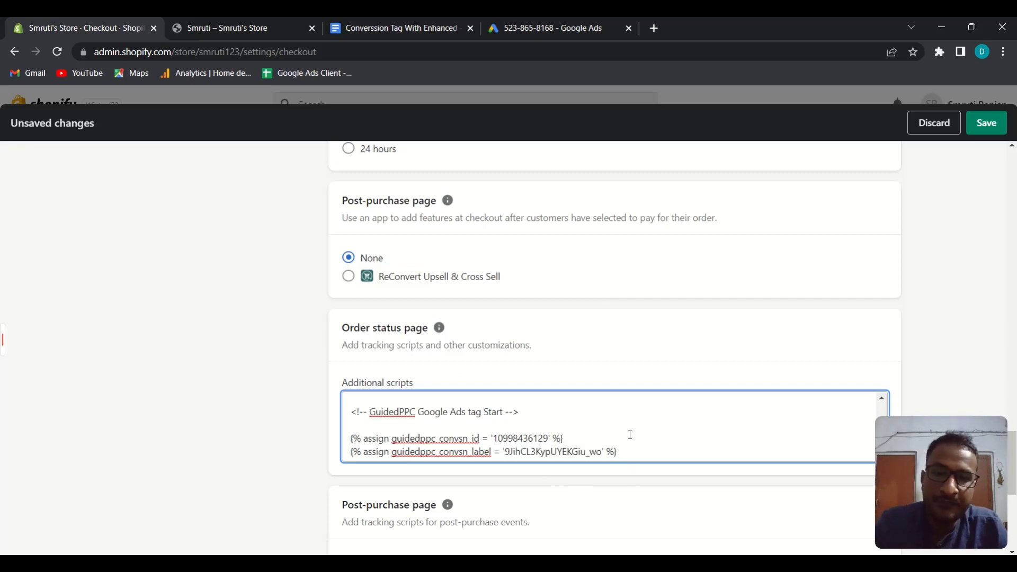
# - Append the second block of the Google Docs tag script below the conversion label line, then save and close the Shopify checkout settings
pyautogui.scroll(-1, 629, 431)
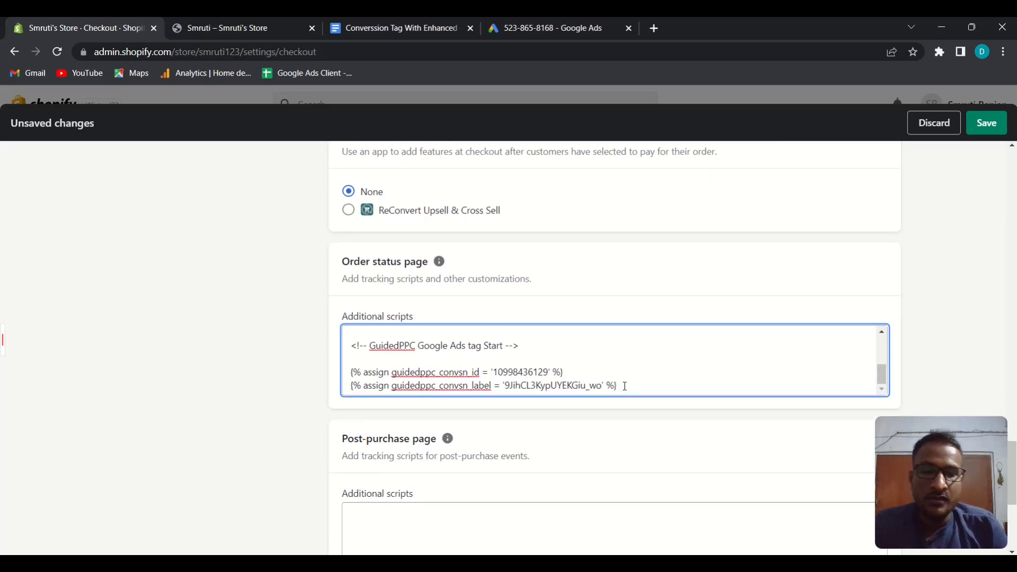
pyautogui.press('Return')
pyautogui.press('Return')
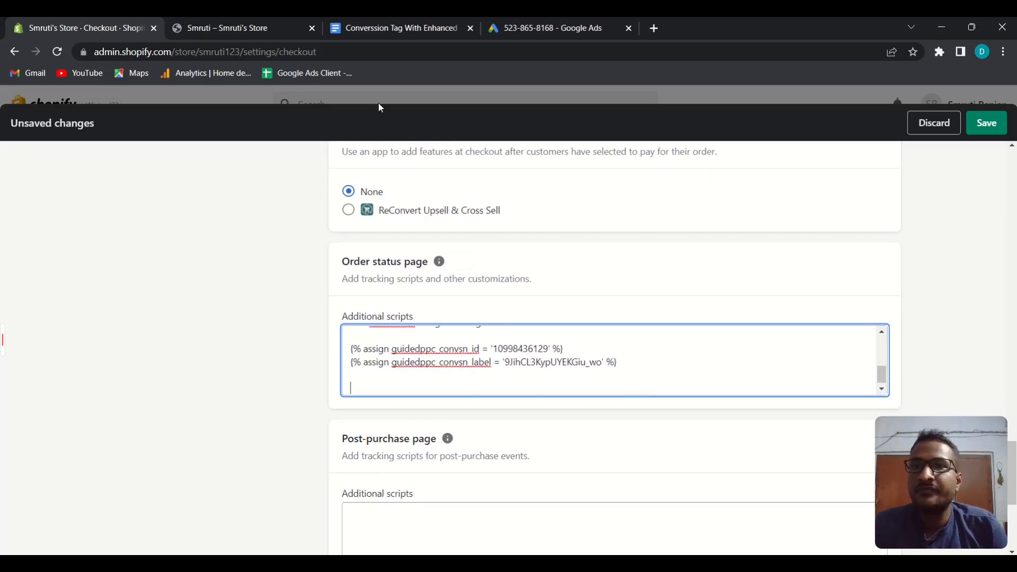
pyautogui.click(406, 24)
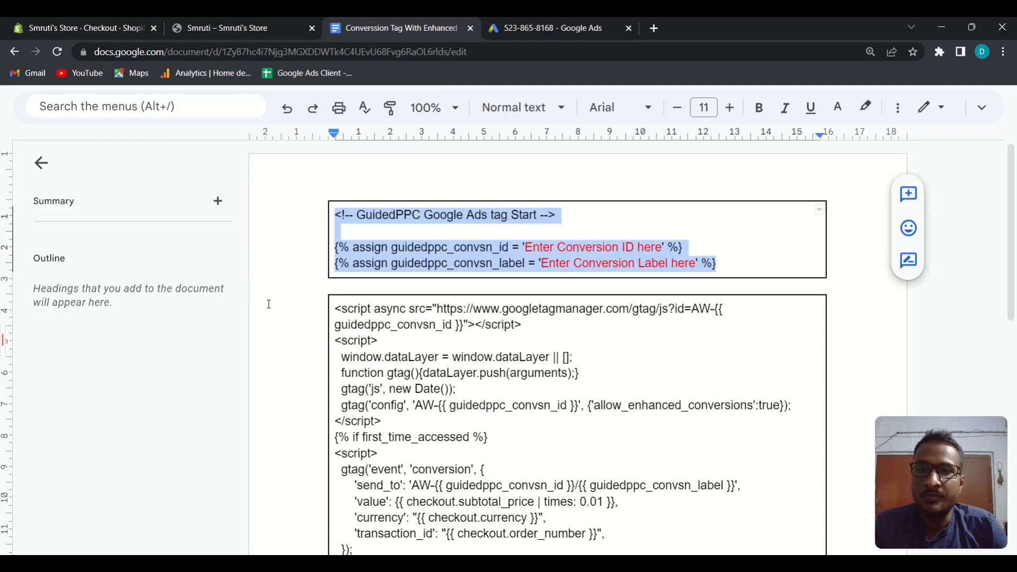
pyautogui.moveTo(348, 311); pyautogui.dragTo(726, 471)
pyautogui.scroll(-3, 456, 353)
pyautogui.scroll(-5, 455, 353)
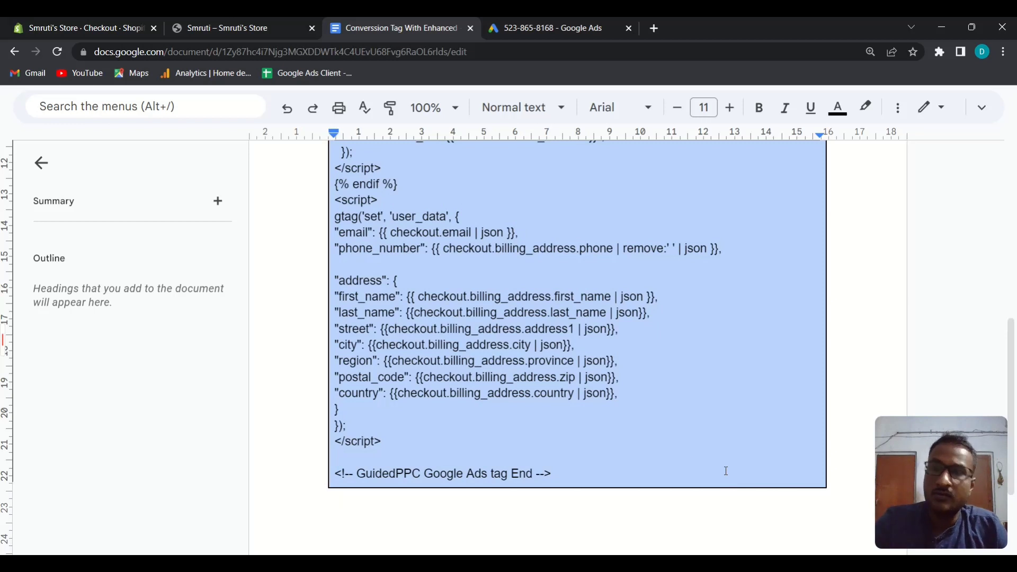
pyautogui.click(95, 28)
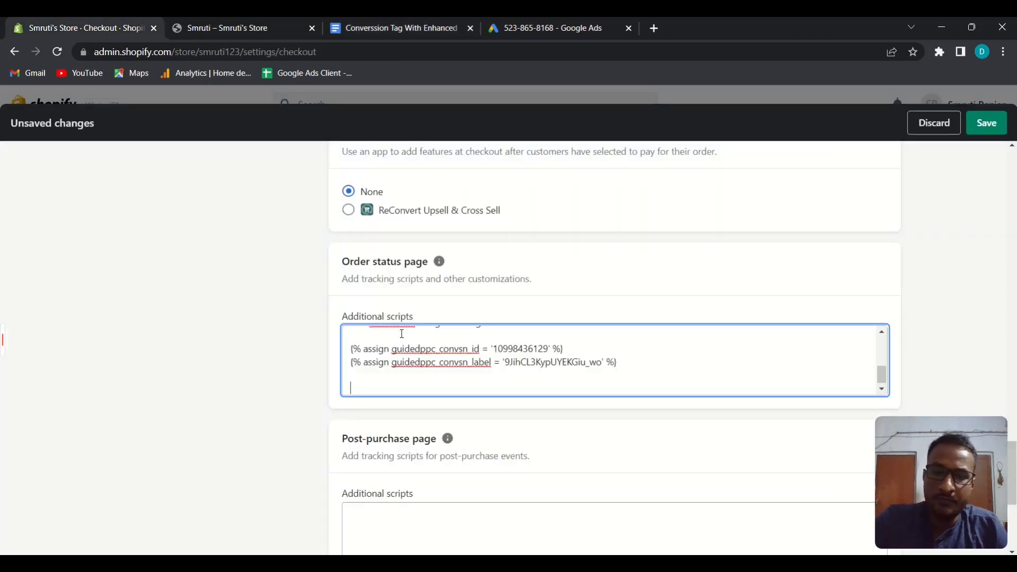
pyautogui.hotkey('ctrl', 'v')
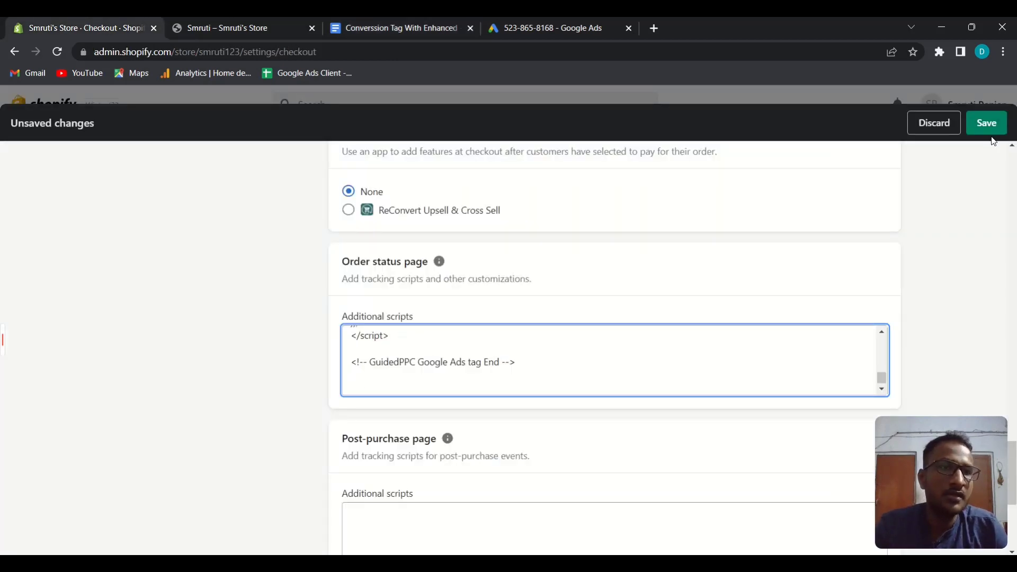
pyautogui.click(993, 121)
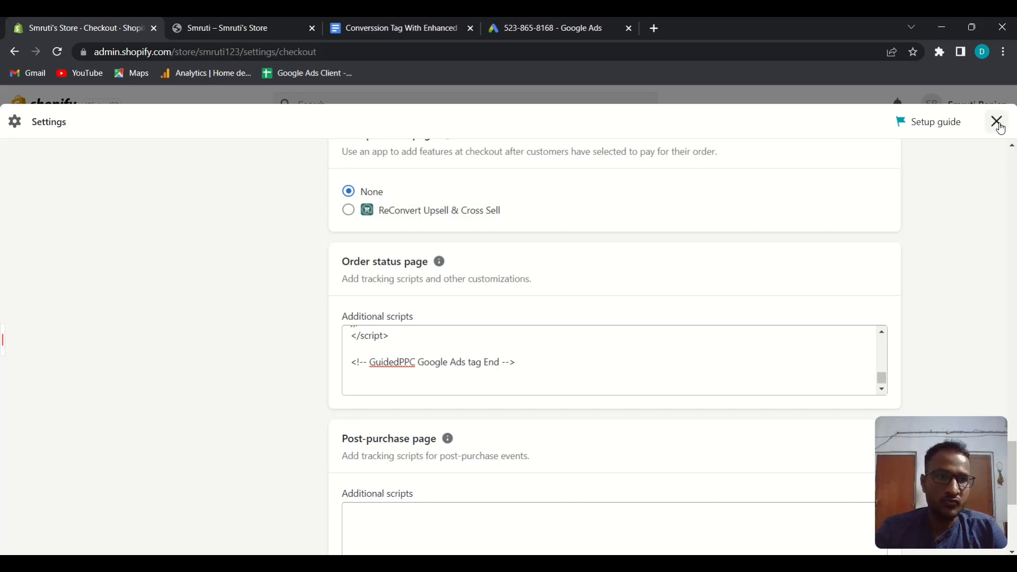
pyautogui.click(996, 122)
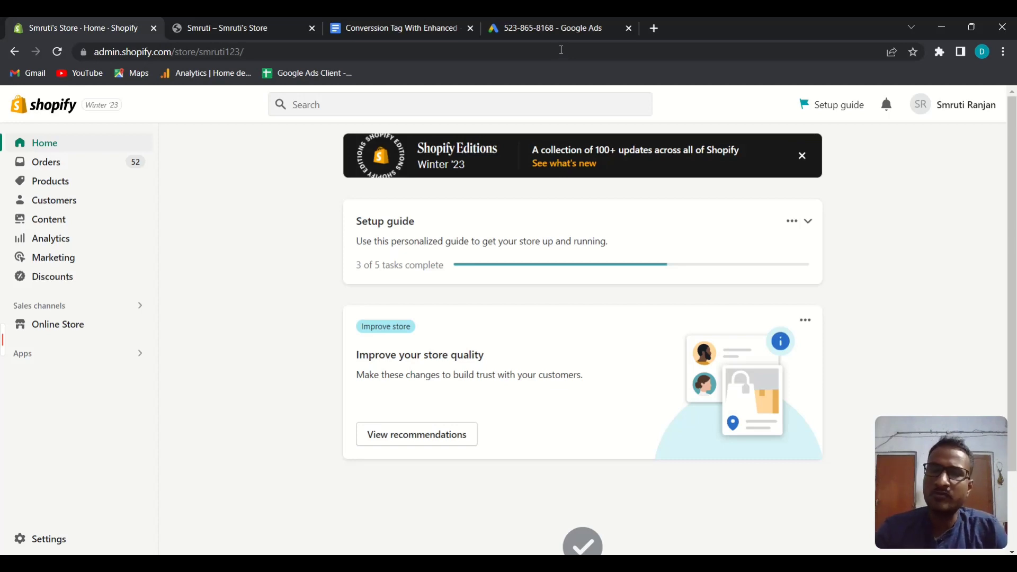
# - Switch to Google Ads and finish the new conversion action's setup to return to the conversions summary
pyautogui.click(526, 26)
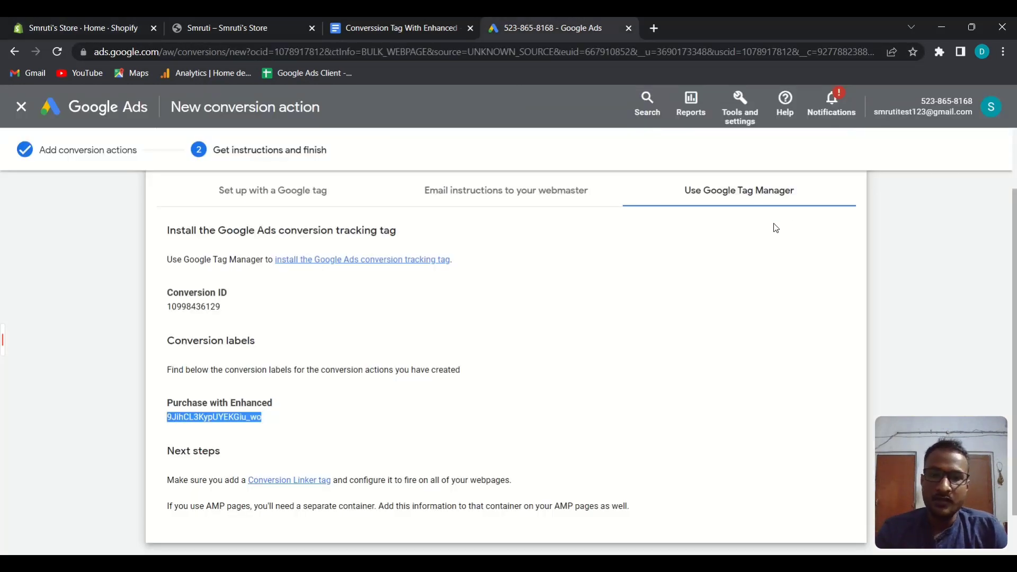
pyautogui.scroll(-1, 771, 225)
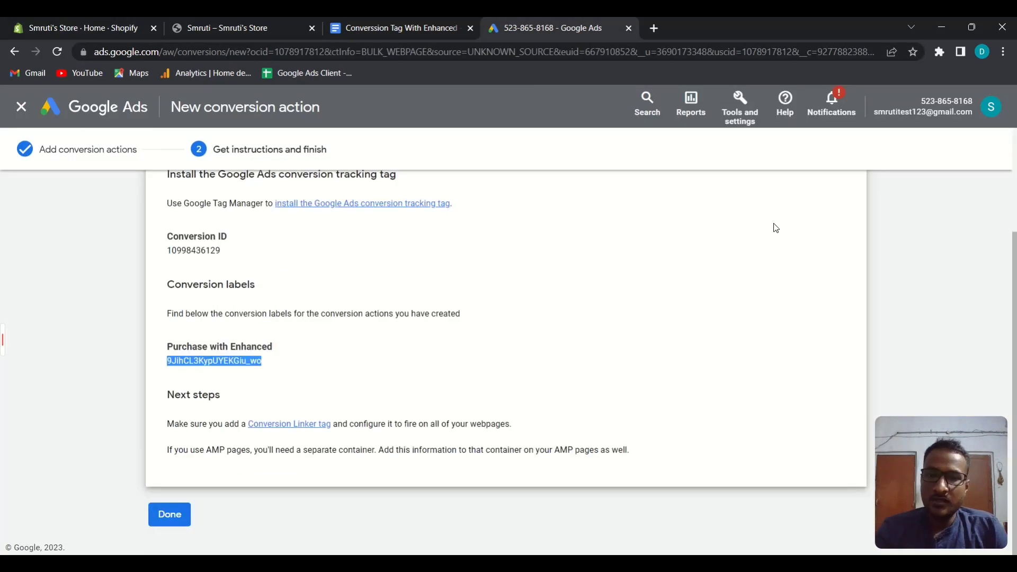
pyautogui.click(169, 516)
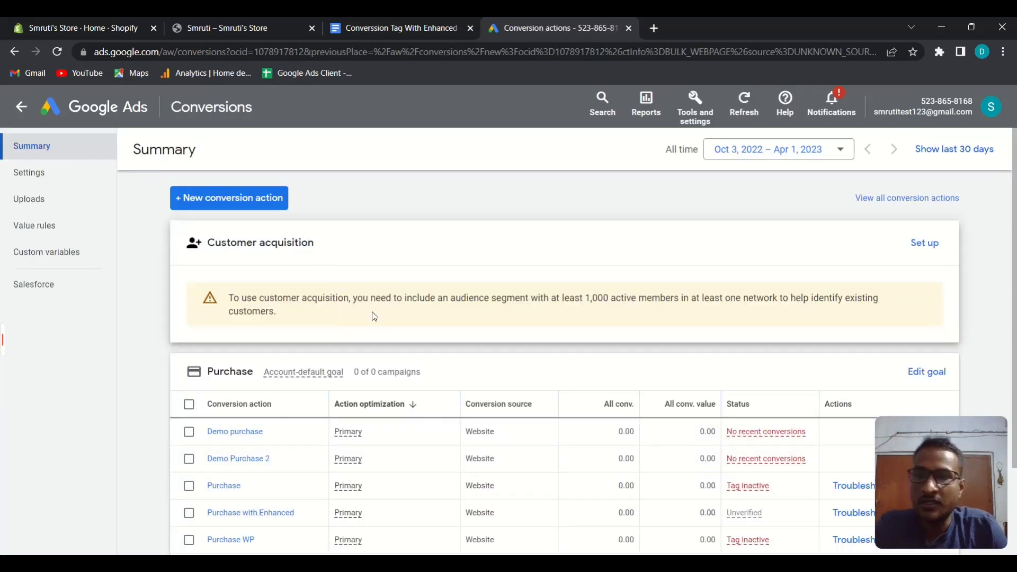
# - Open the details of the "Purchase with Enhanced" conversion action and locate its Enhanced conversions section
pyautogui.scroll(-2, 375, 318)
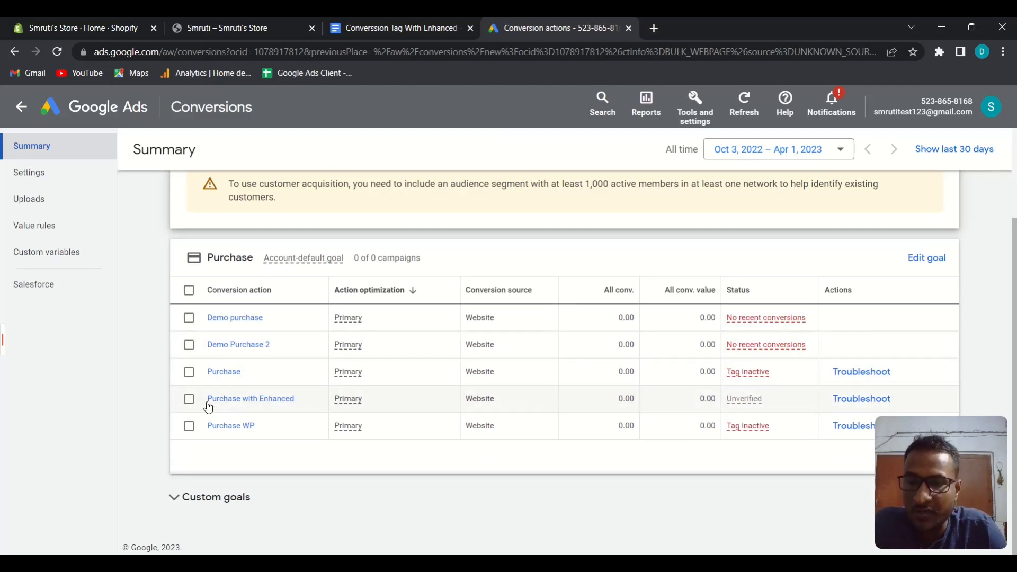
pyautogui.click(272, 403)
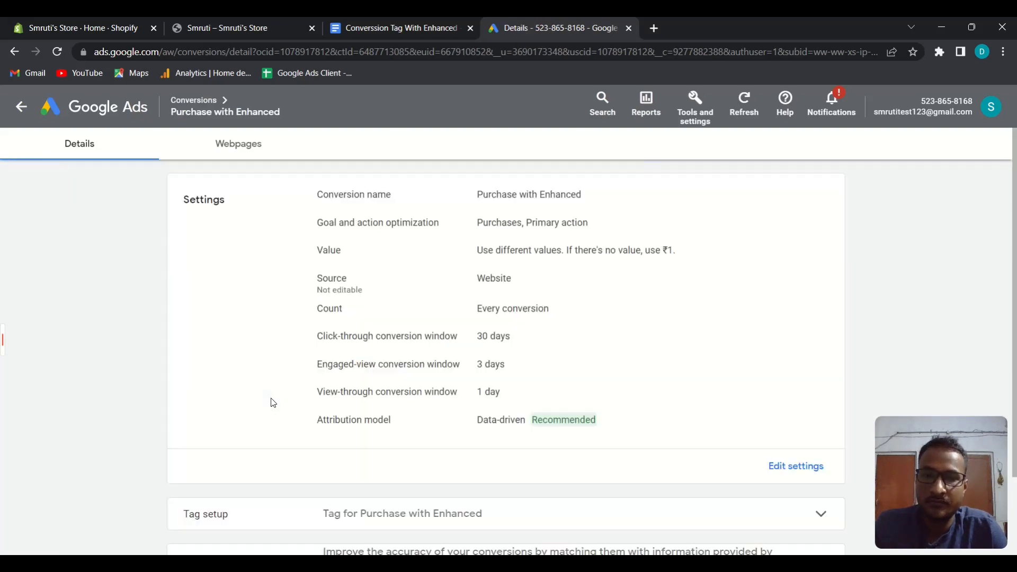
pyautogui.scroll(-2, 672, 348)
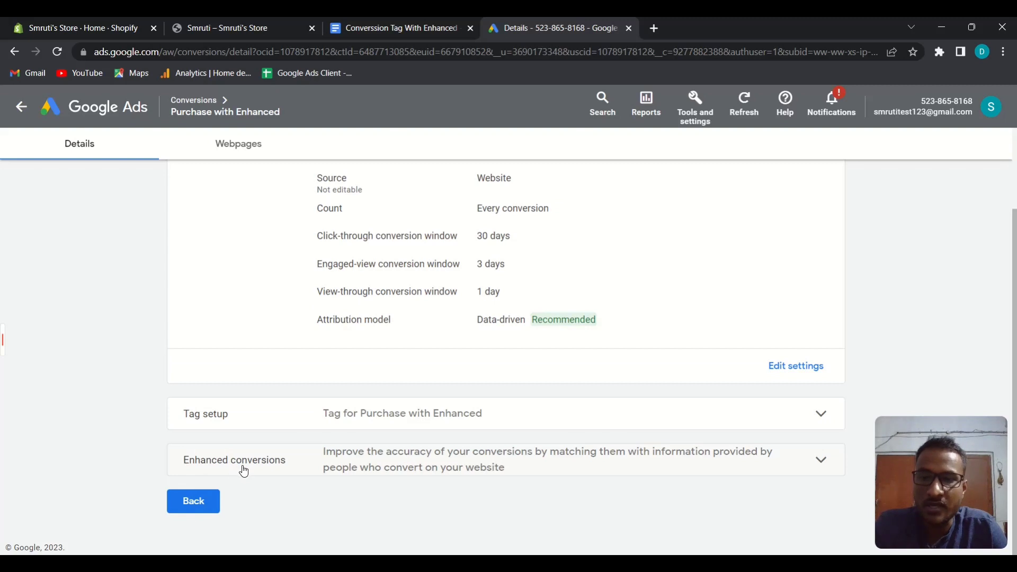
# - Turn on enhanced conversions for "Purchase with Enhanced" and set the implementation method to Google tag or Google Tag Manager
pyautogui.click(742, 470)
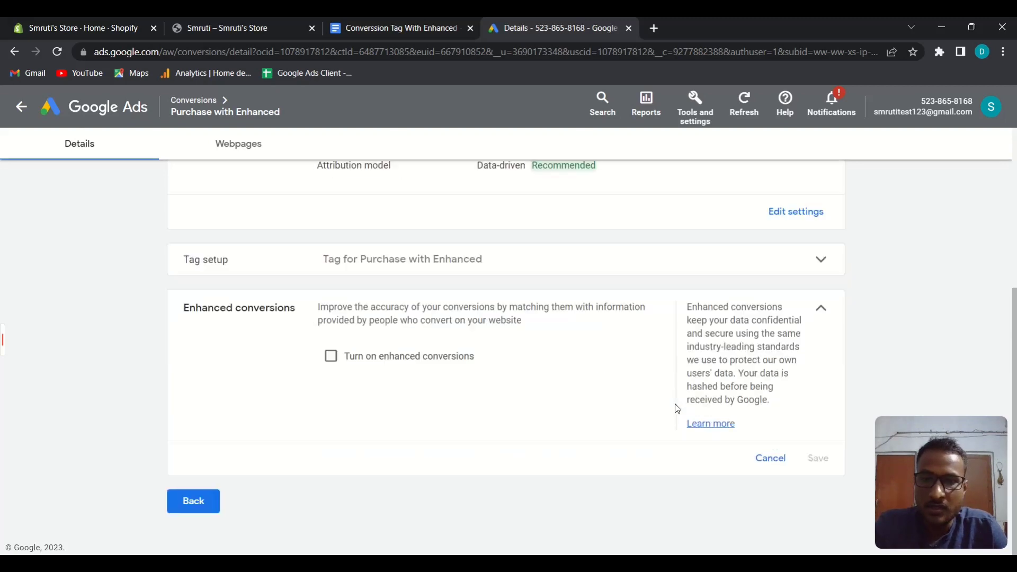
pyautogui.click(331, 357)
pyautogui.scroll(-3, 500, 381)
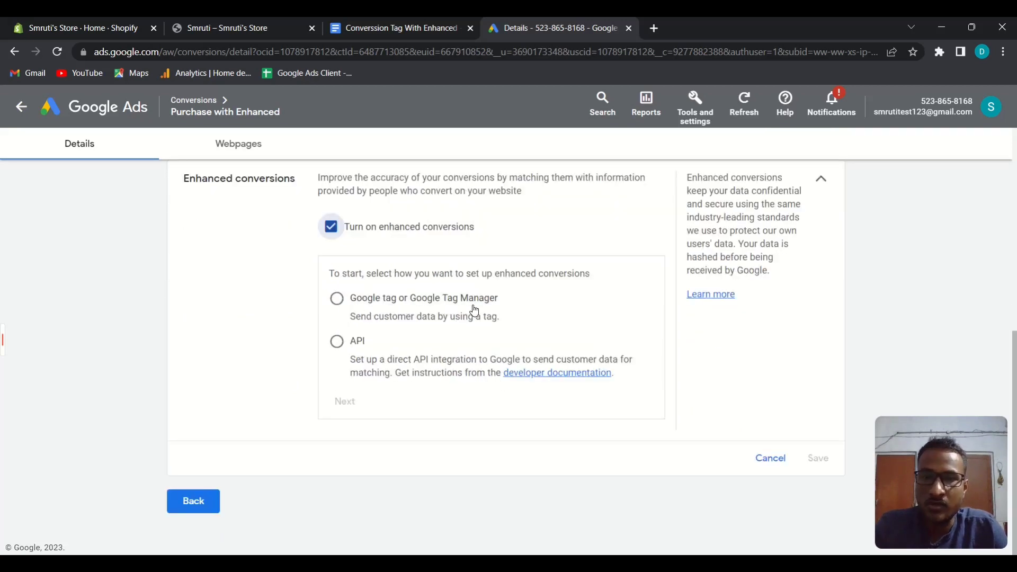
pyautogui.click(337, 305)
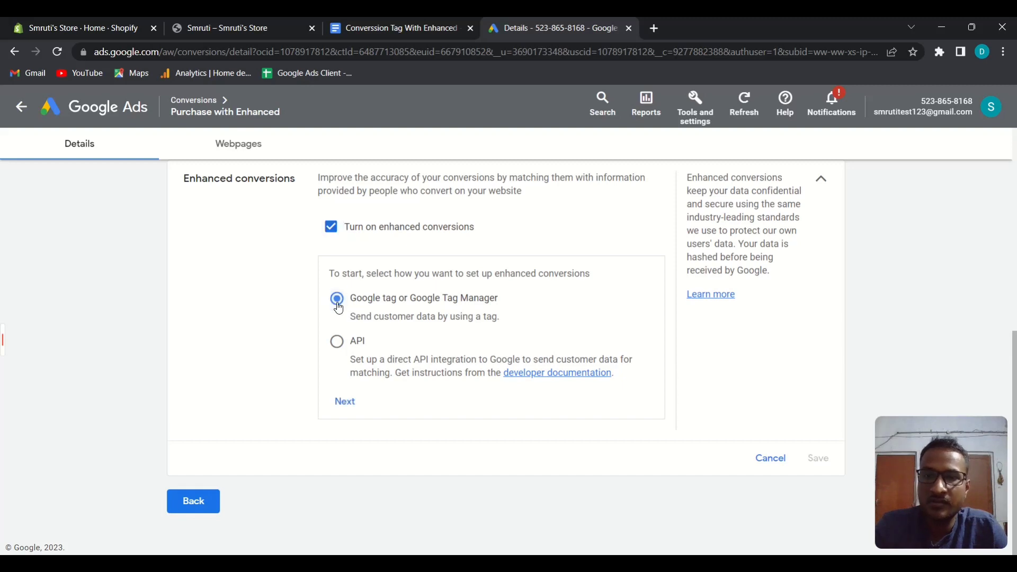
pyautogui.click(344, 402)
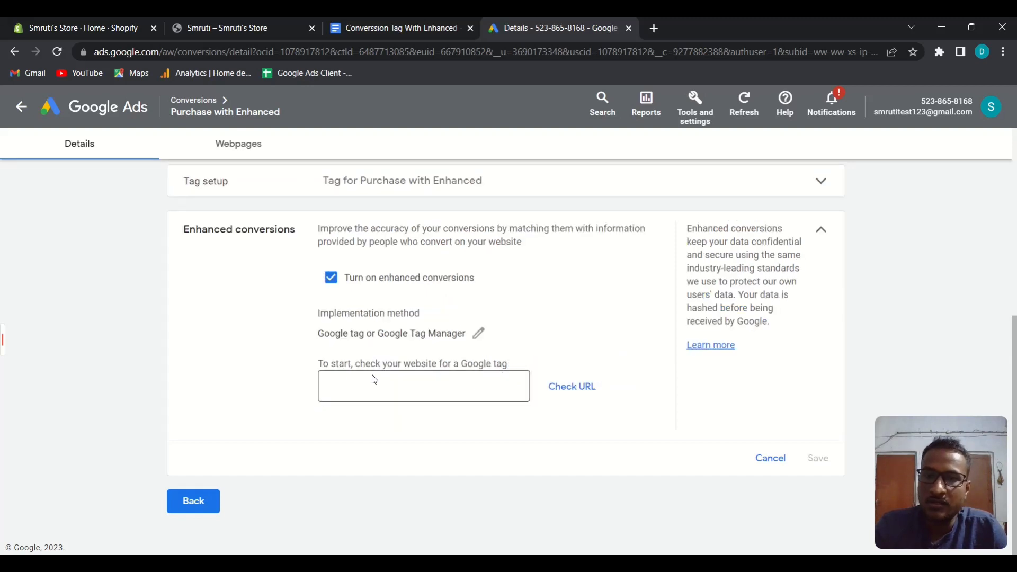
# - Copy the Shopify storefront's URL into the website check for enhanced conversions and check it for a Google tag
pyautogui.click(207, 23)
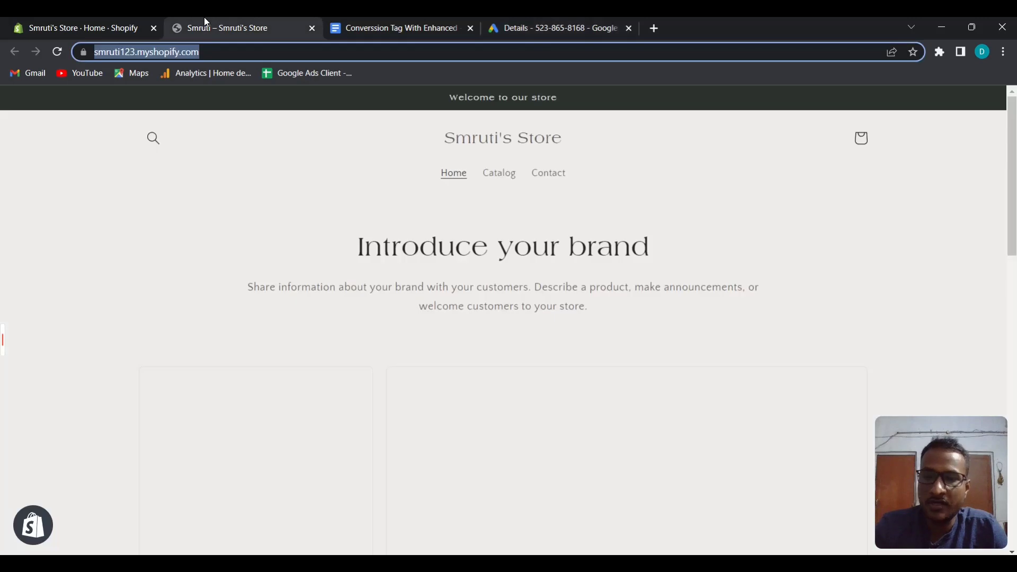
pyautogui.click(504, 24)
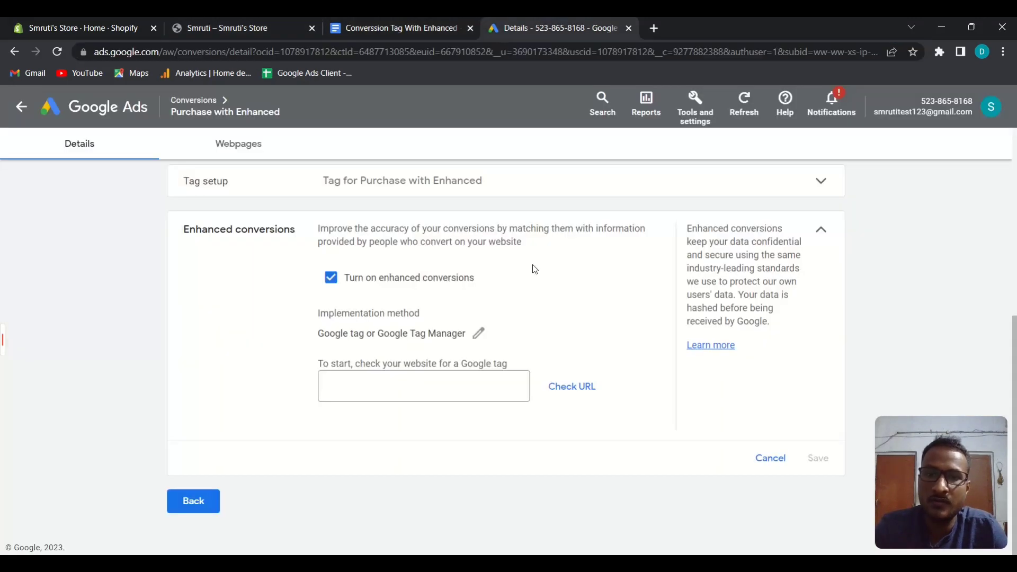
pyautogui.click(408, 383)
pyautogui.write('https://smruti123.myshopify.com/')
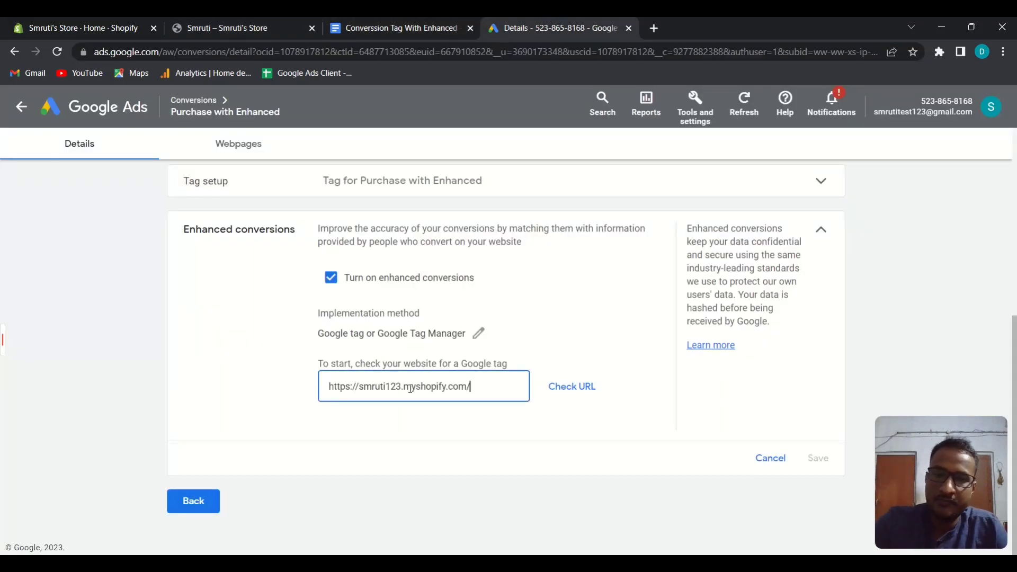
pyautogui.click(588, 394)
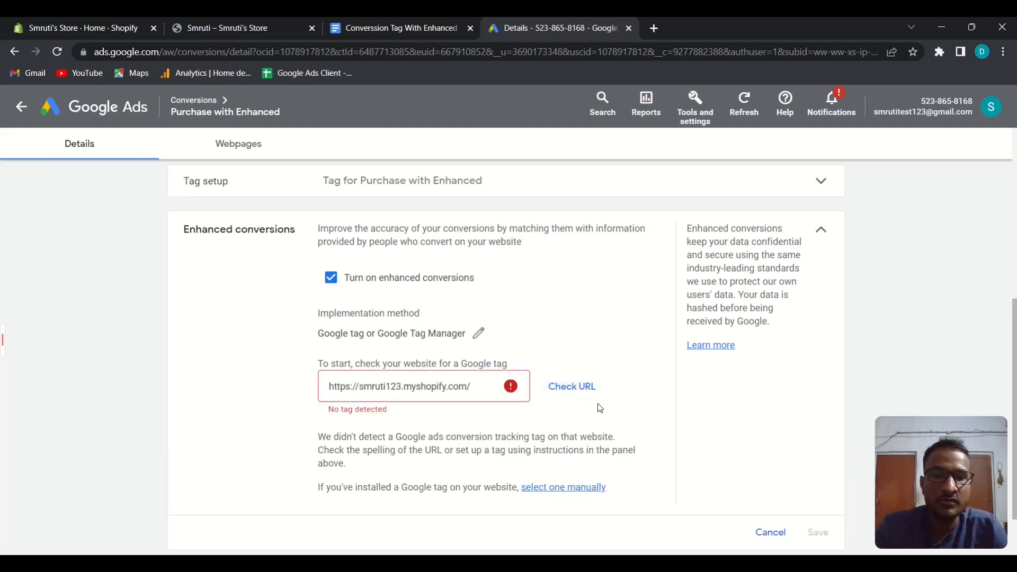
# - Choose to select the installed tag manually and set its type to Google tag
pyautogui.scroll(-2, 648, 432)
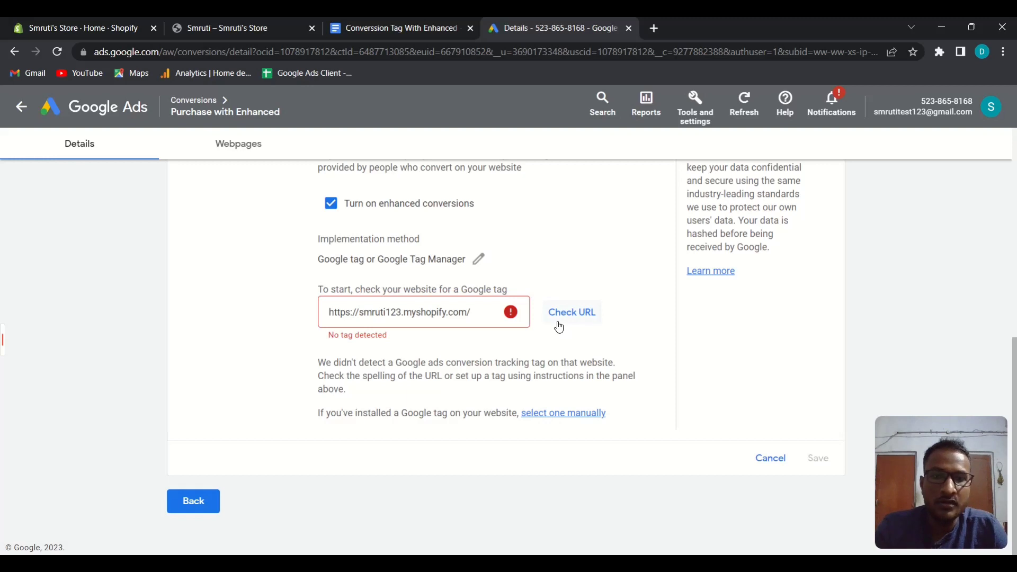
pyautogui.click(548, 414)
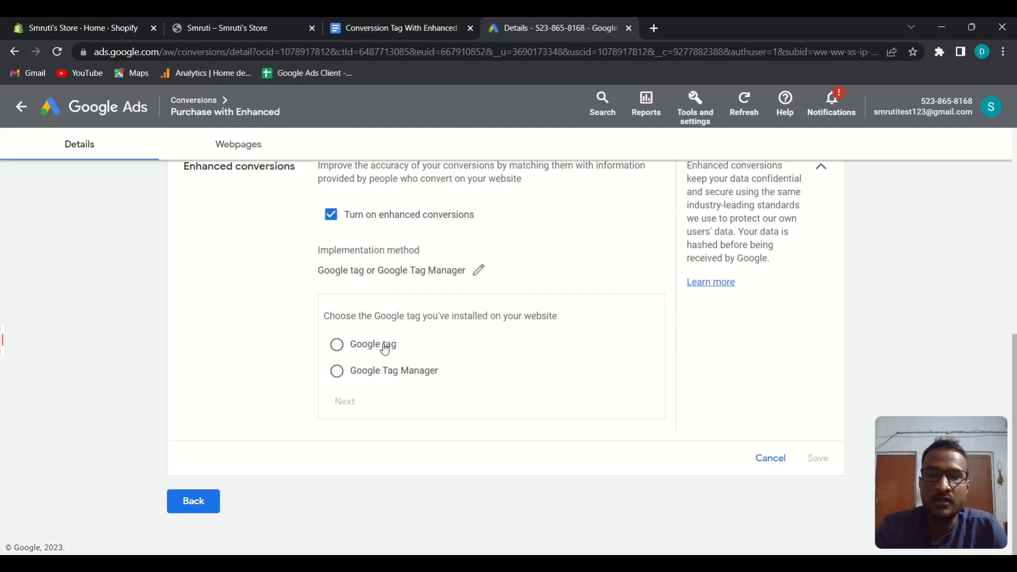
pyautogui.click(337, 345)
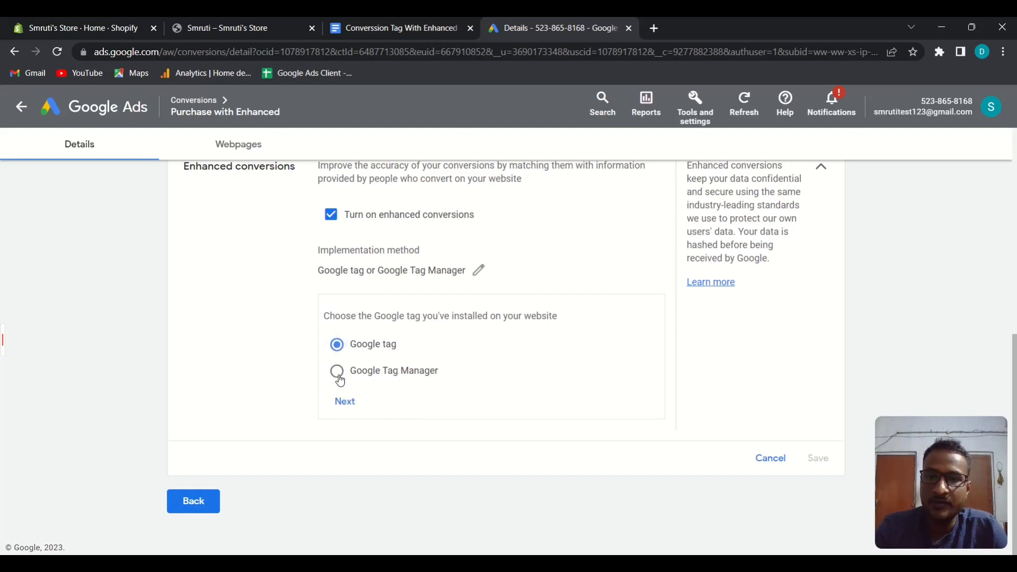
pyautogui.click(344, 404)
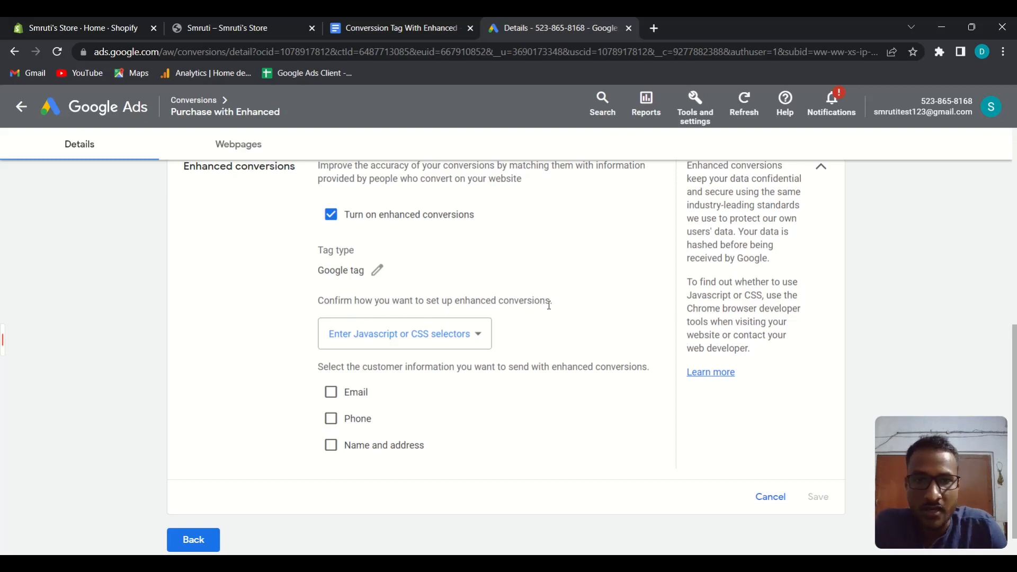
# - Set the enhanced conversions setup method to Edit code, save it, and return to the conversions summary
pyautogui.click(470, 346)
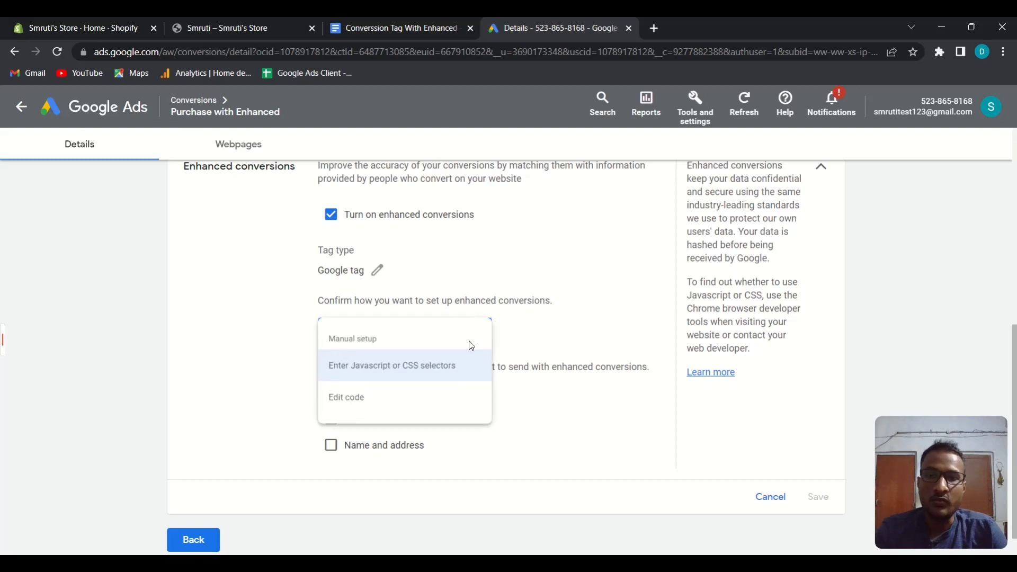
pyautogui.click(351, 402)
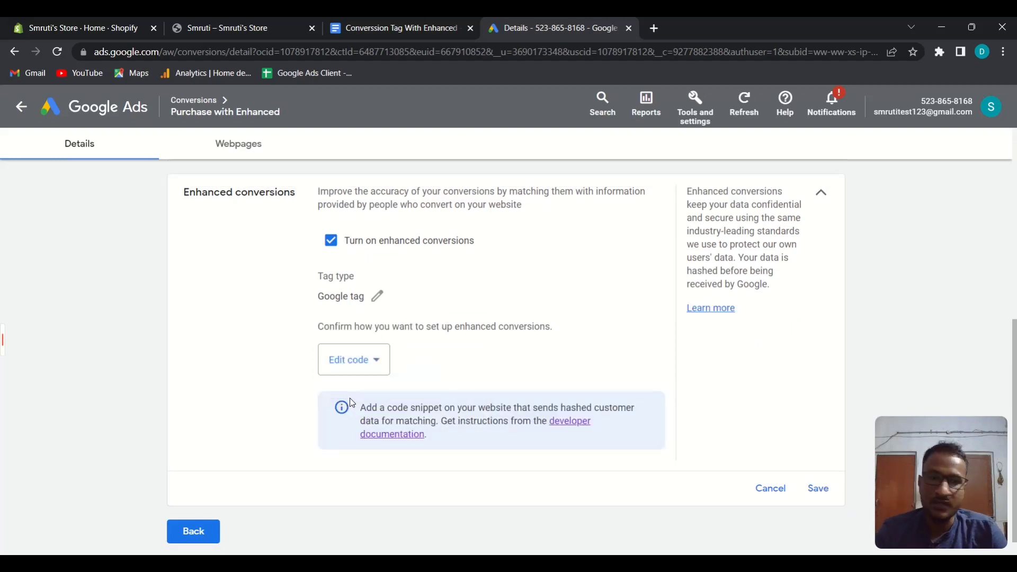
pyautogui.click(825, 491)
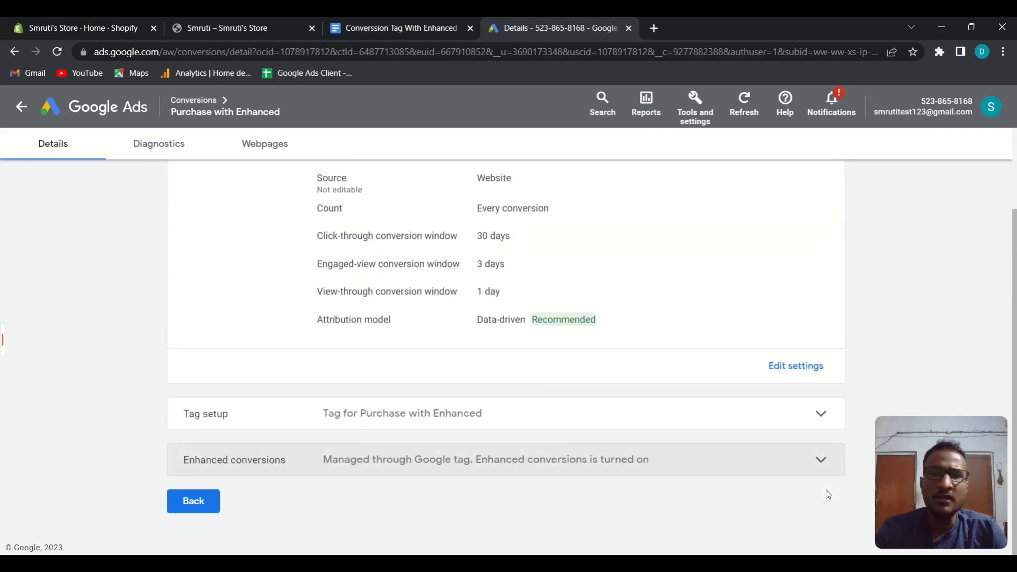
pyautogui.click(204, 509)
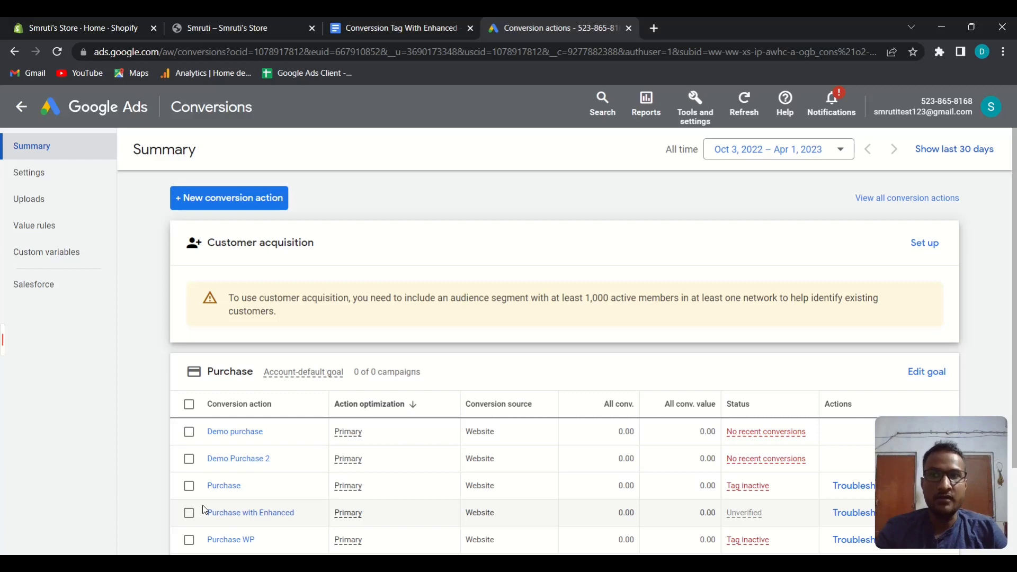
# - Switch to the storefront's catalog page, enable the Tag Assistant Legacy extension there and start recording
pyautogui.click(220, 21)
pyautogui.click(501, 179)
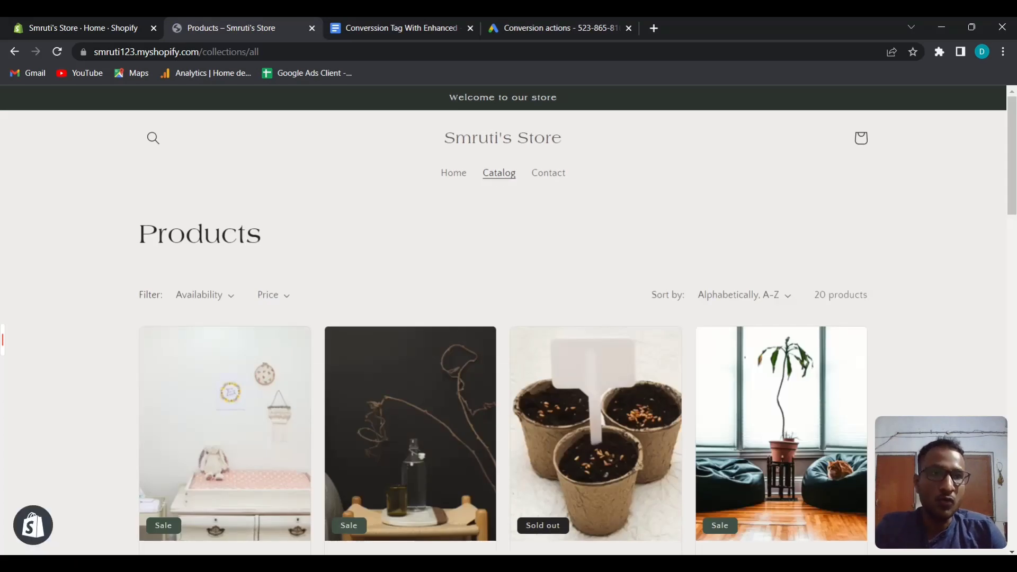
pyautogui.click(939, 51)
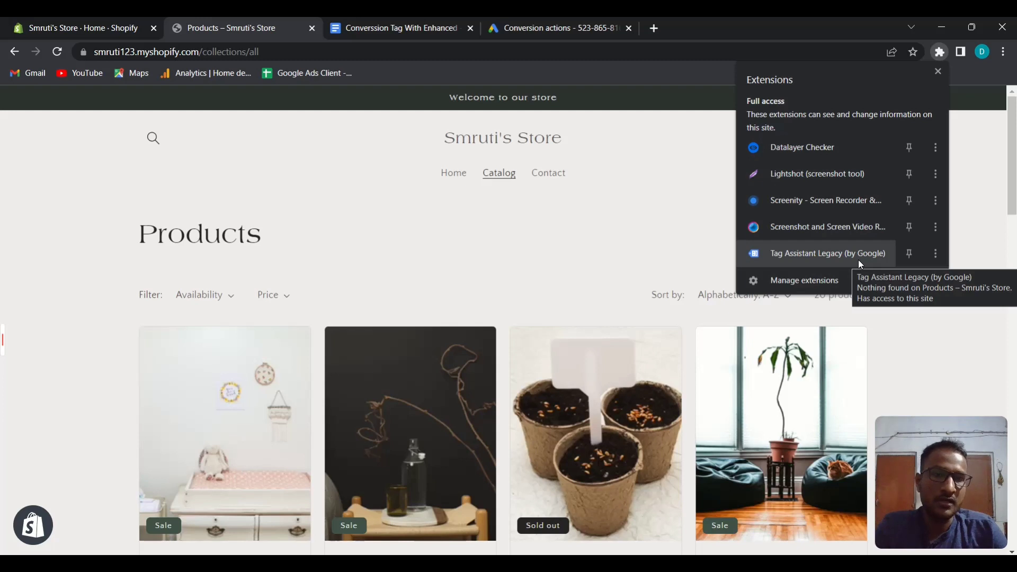
pyautogui.click(804, 259)
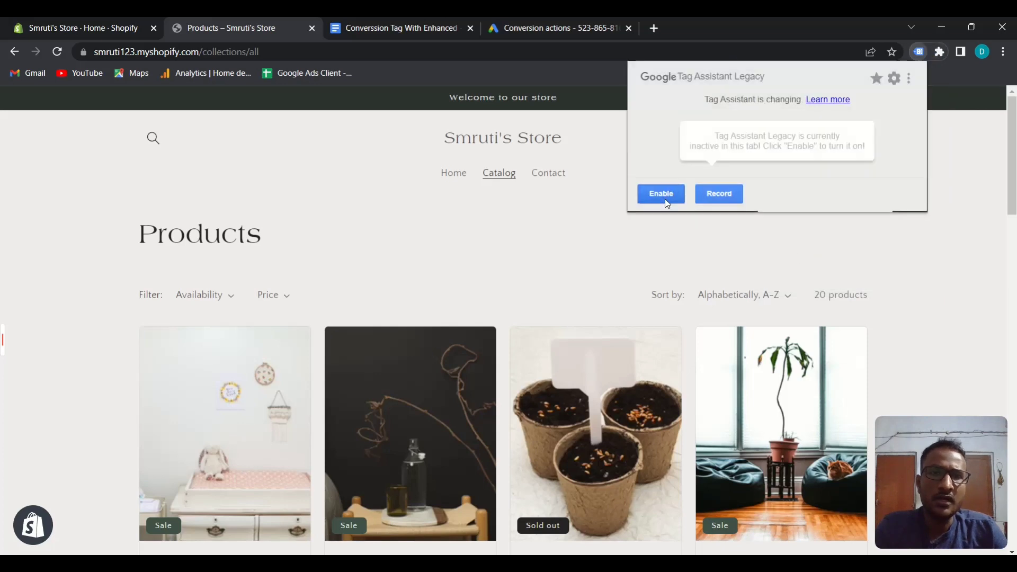
pyautogui.click(664, 202)
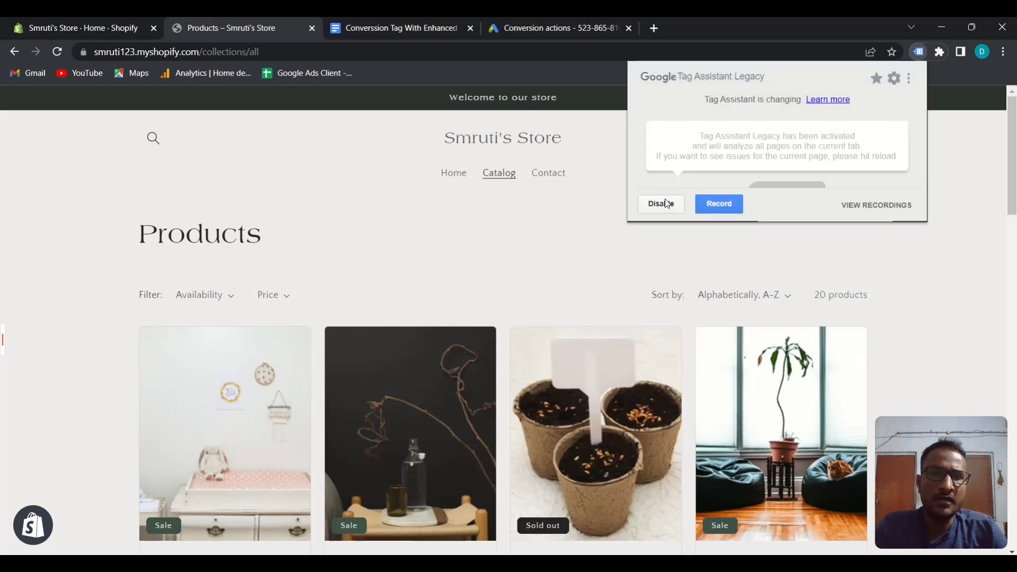
pyautogui.click(716, 205)
pyautogui.click(962, 227)
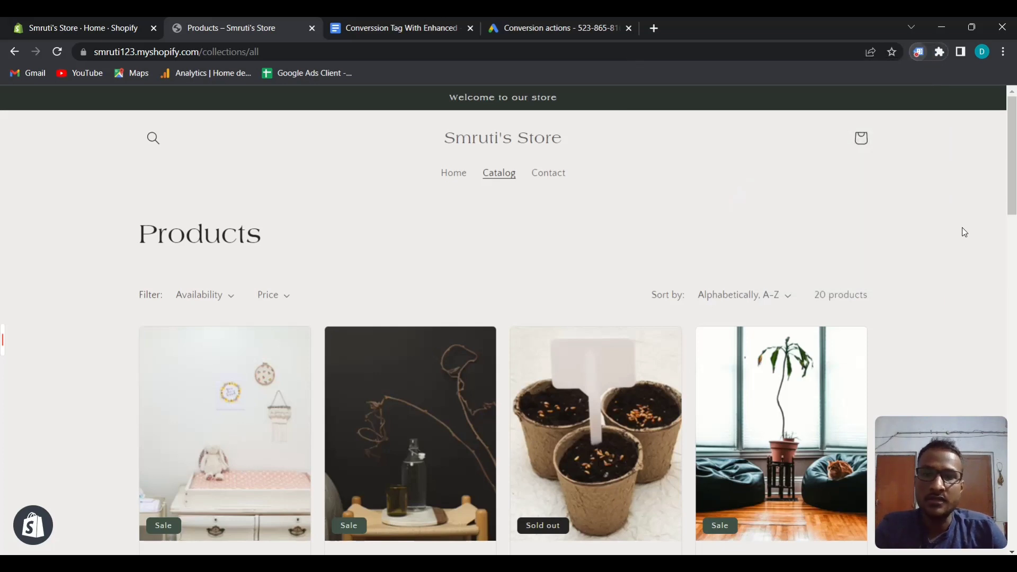
# - Choose the Antique Drawers product from the catalog and take it straight to checkout
pyautogui.scroll(-3, 908, 322)
pyautogui.scroll(-3, 847, 339)
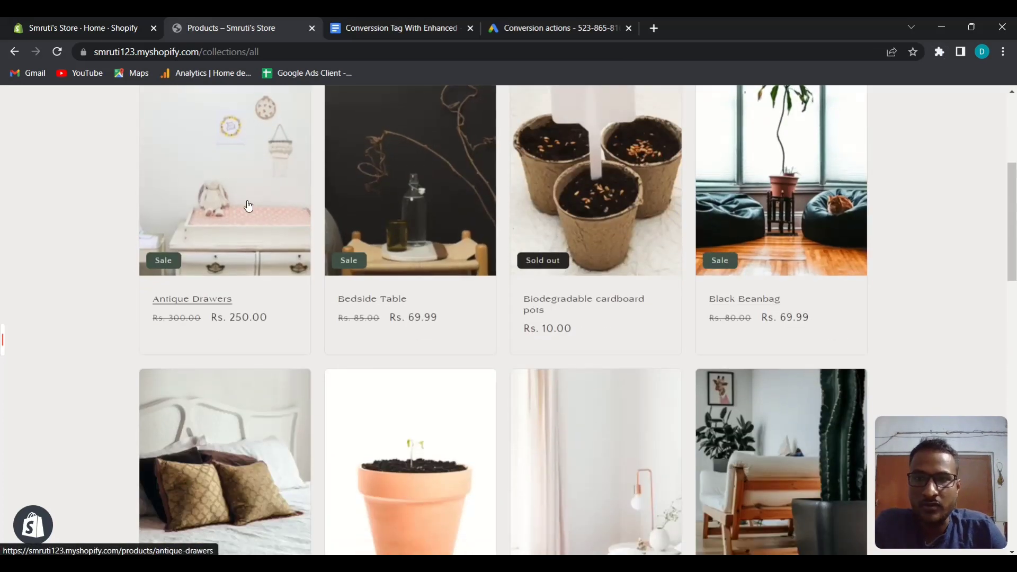
pyautogui.click(735, 210)
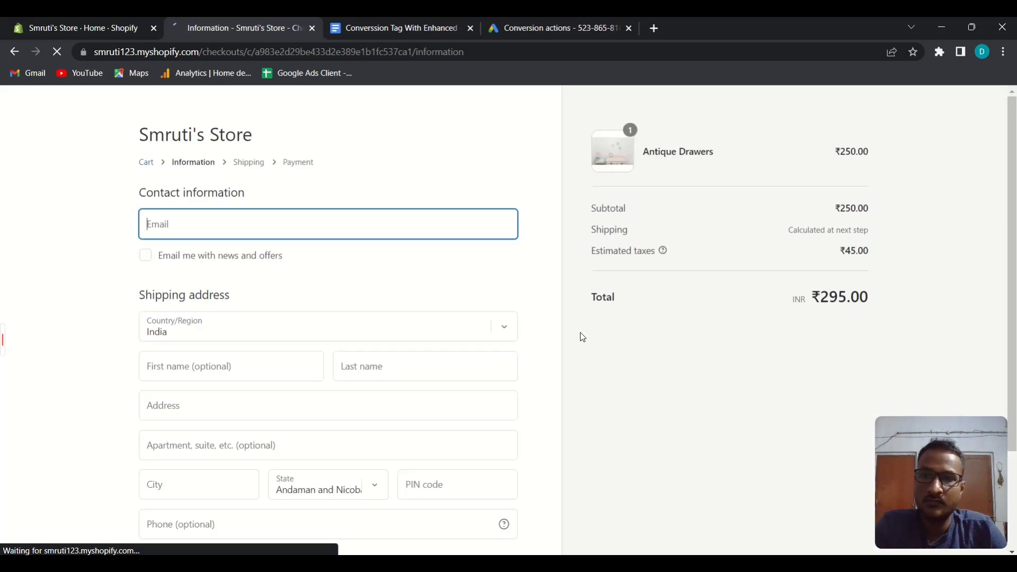
# - Fill in the customer's contact and shipping details from the saved autofill entry and continue through shipping to payment
pyautogui.click(368, 215)
pyautogui.click(282, 262)
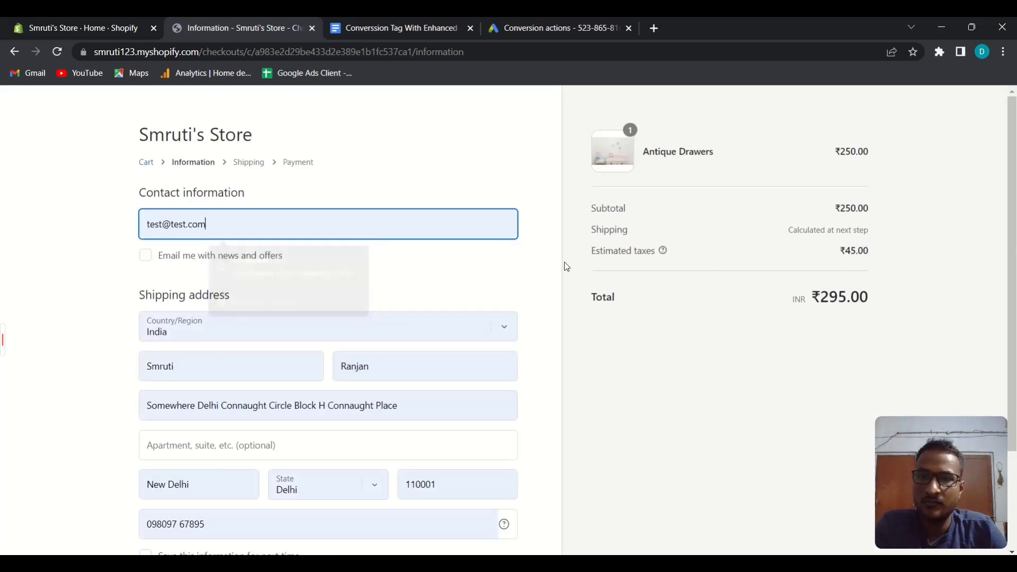
pyautogui.scroll(-3, 582, 297)
pyautogui.click(466, 476)
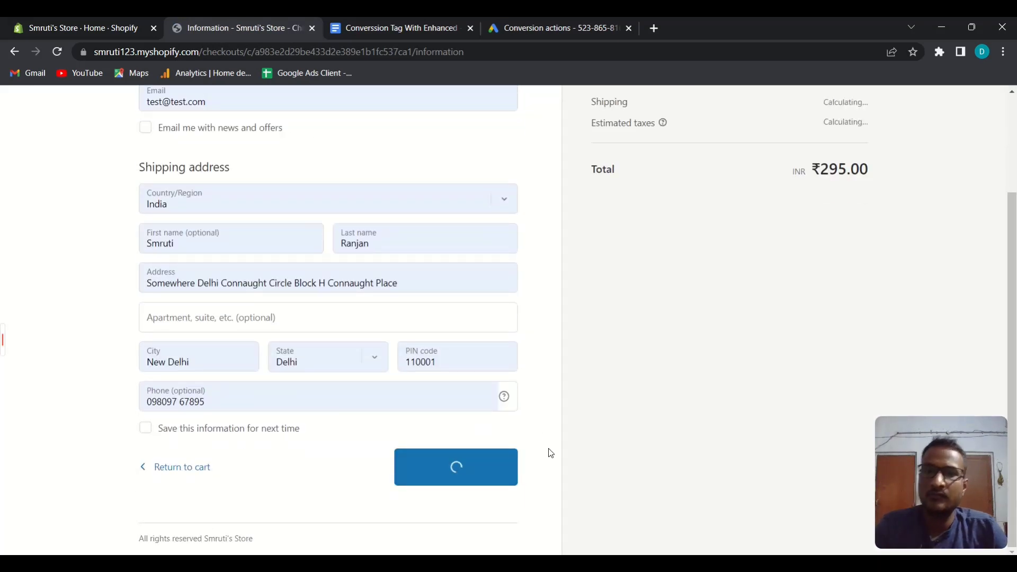
pyautogui.click(458, 385)
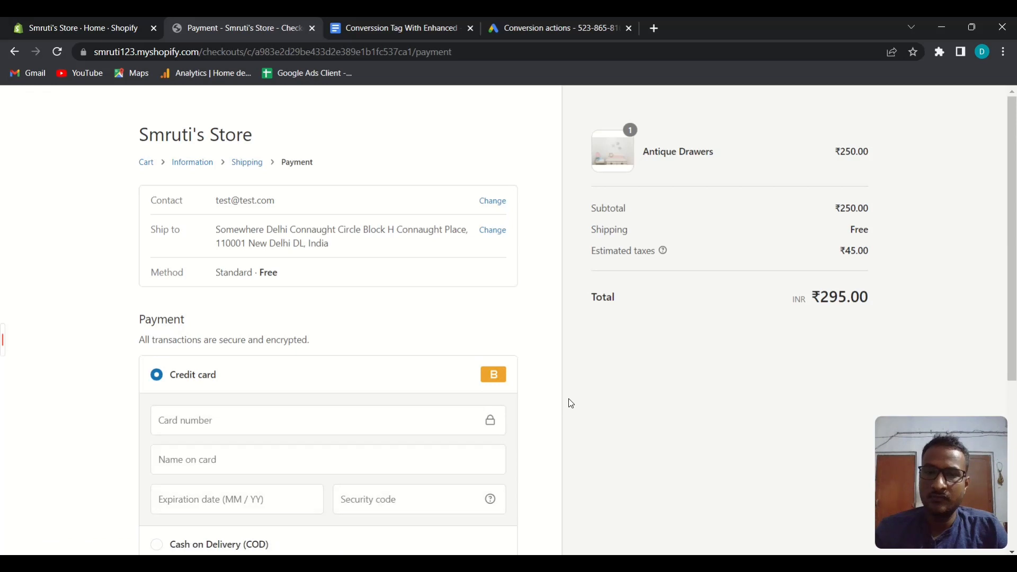
# - Fill in the test card's number, expiration date and security code with the name "Bogus Gateway", and complete the order
pyautogui.scroll(-2, 284, 386)
pyautogui.click(194, 282)
pyautogui.write('1')
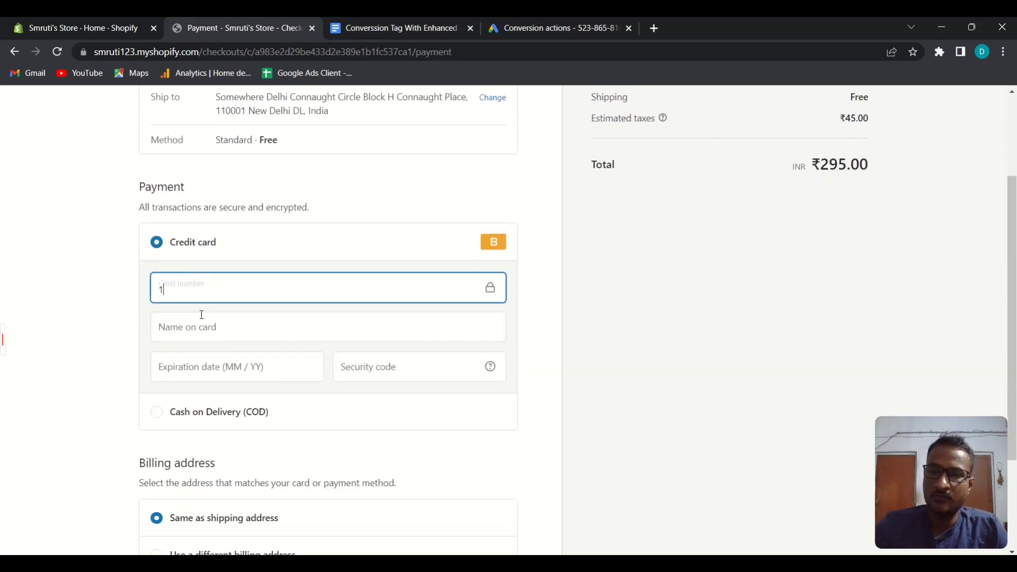
pyautogui.click(200, 320)
pyautogui.click(235, 363)
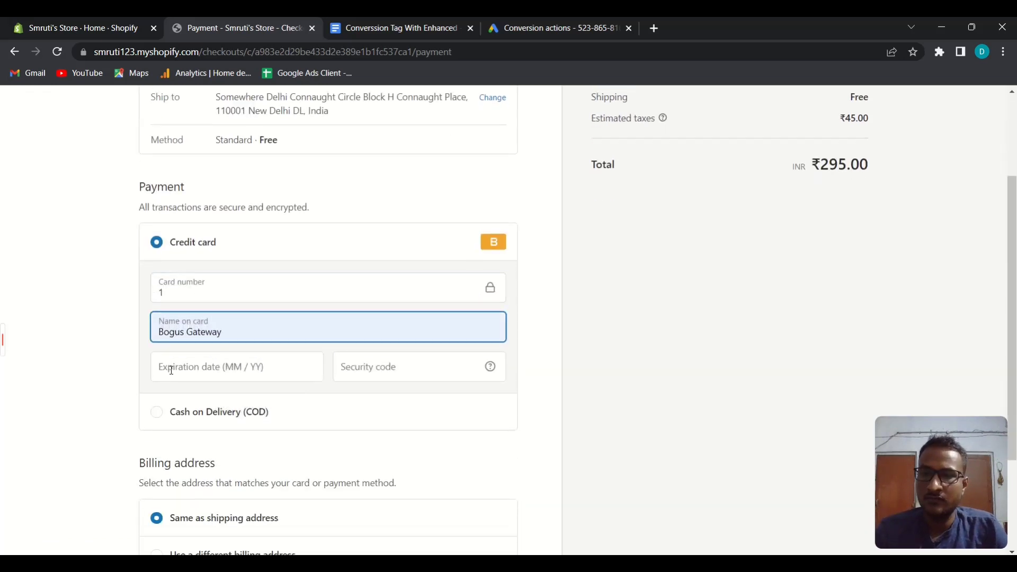
pyautogui.click(175, 369)
pyautogui.write('0')
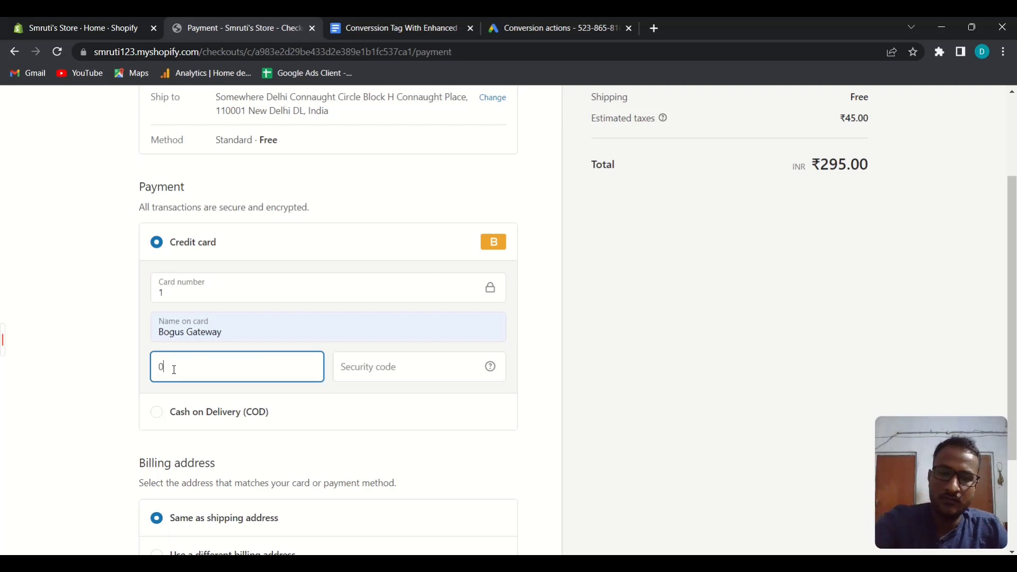
pyautogui.write('5 / ')
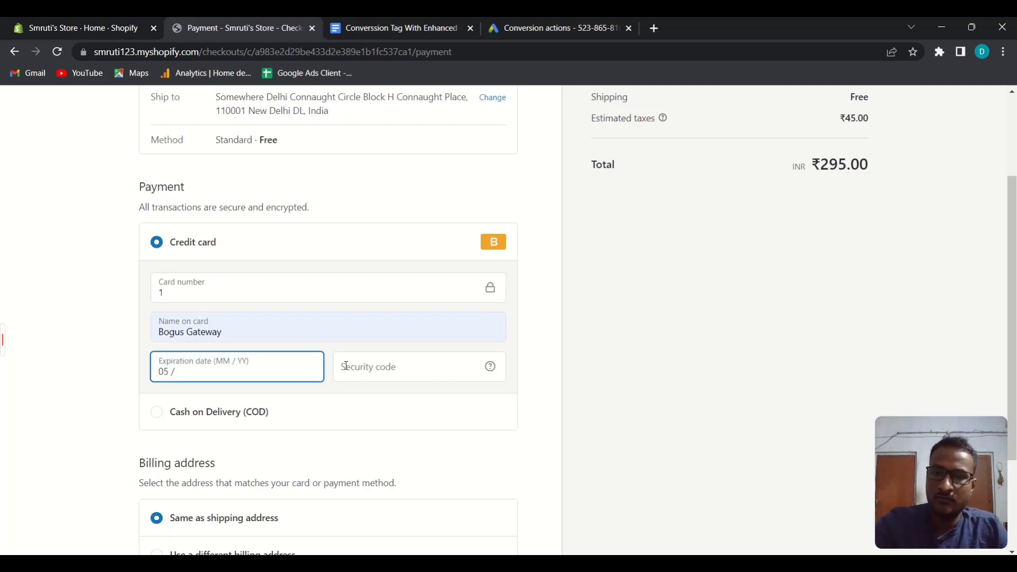
pyautogui.write('28')
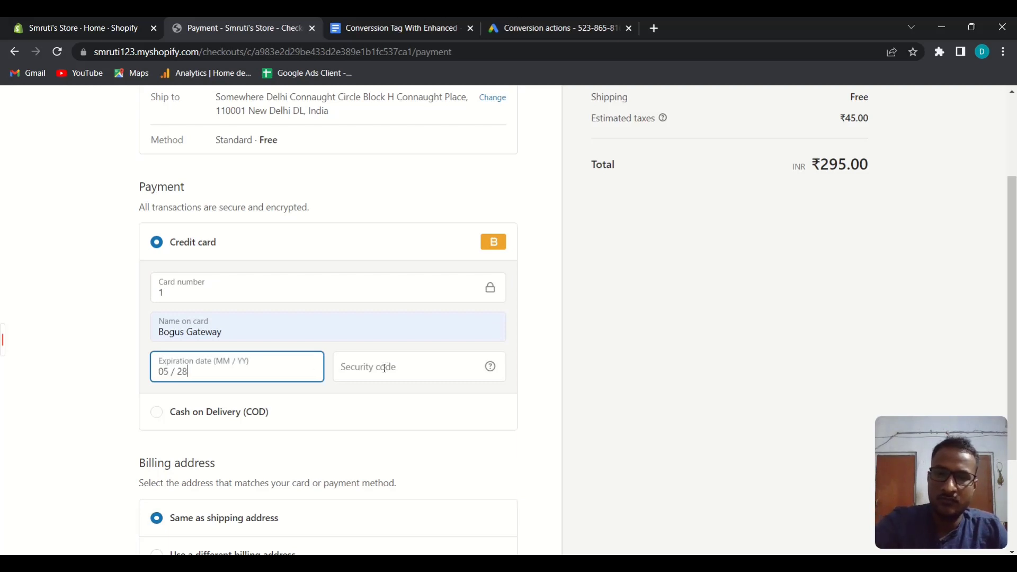
pyautogui.click(429, 371)
pyautogui.write('111')
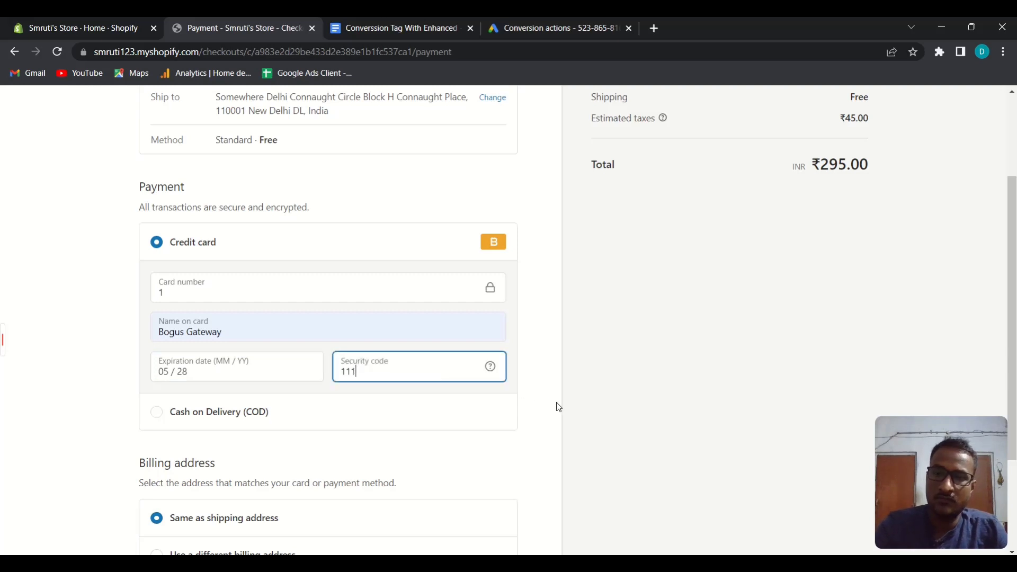
pyautogui.scroll(-3, 556, 404)
pyautogui.click(500, 463)
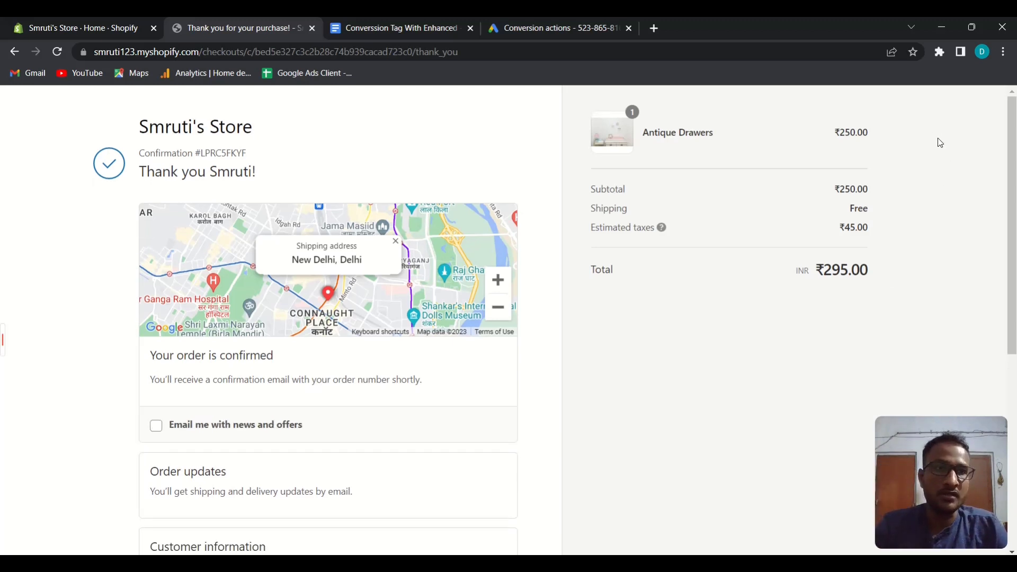
# - Open the Tag Assistant Legacy tag analysis for the order confirmation page to check the Google Ads conversion tag
pyautogui.click(940, 50)
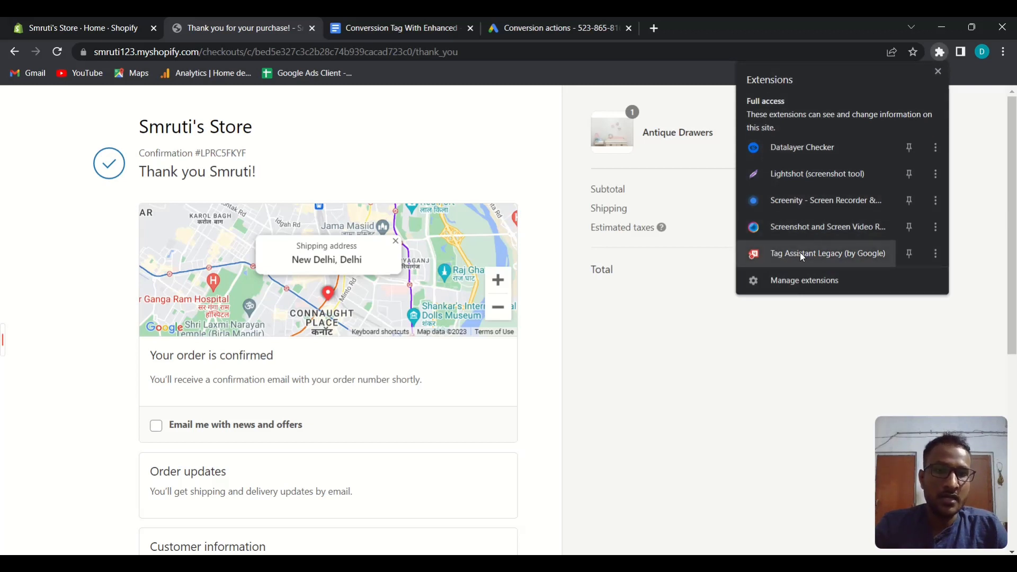
pyautogui.click(822, 256)
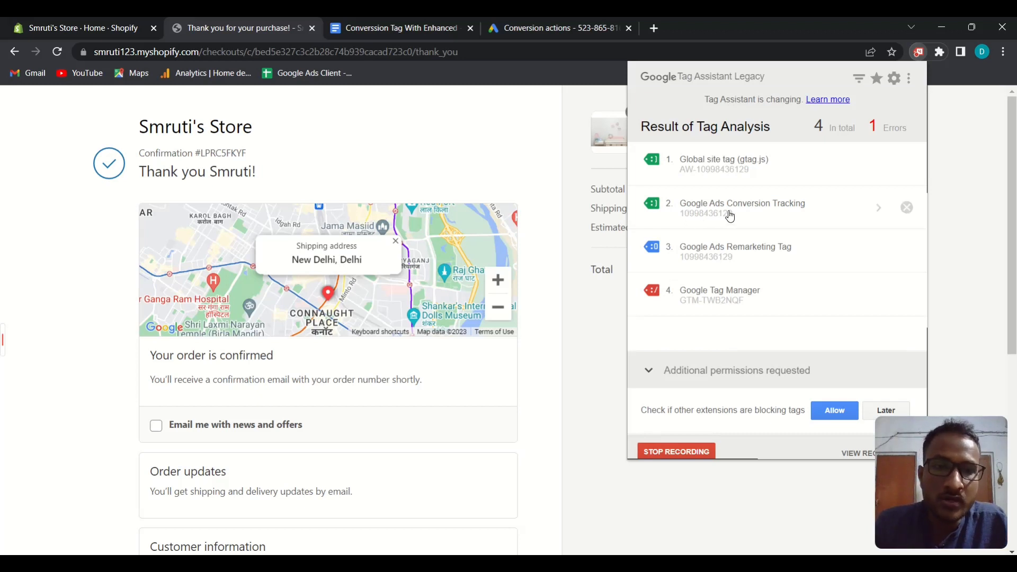
# - Inspect the Google Ads Conversion Tracking tag's metadata and compare its conversion value with the order subtotal
pyautogui.click(782, 215)
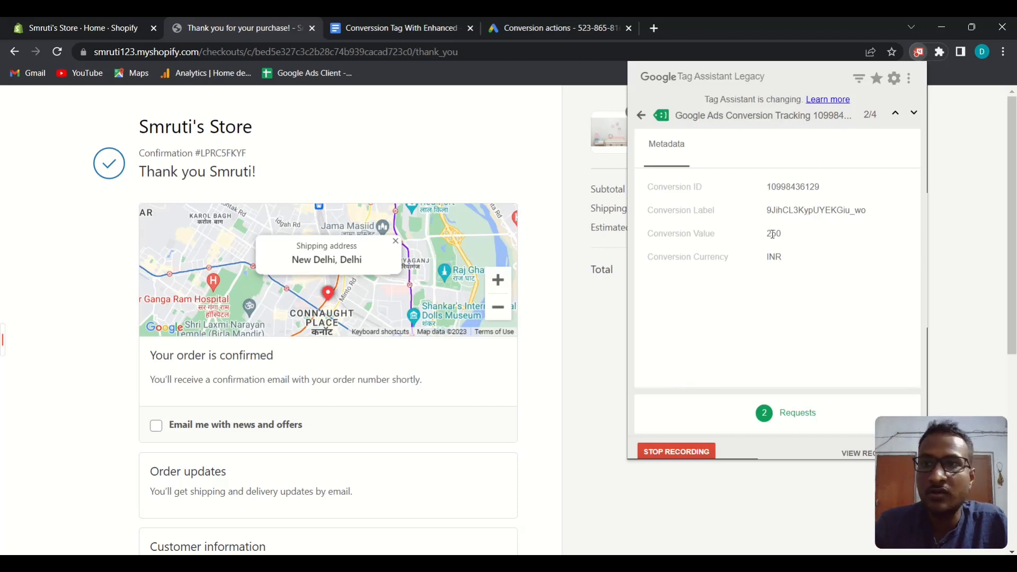
pyautogui.click(571, 325)
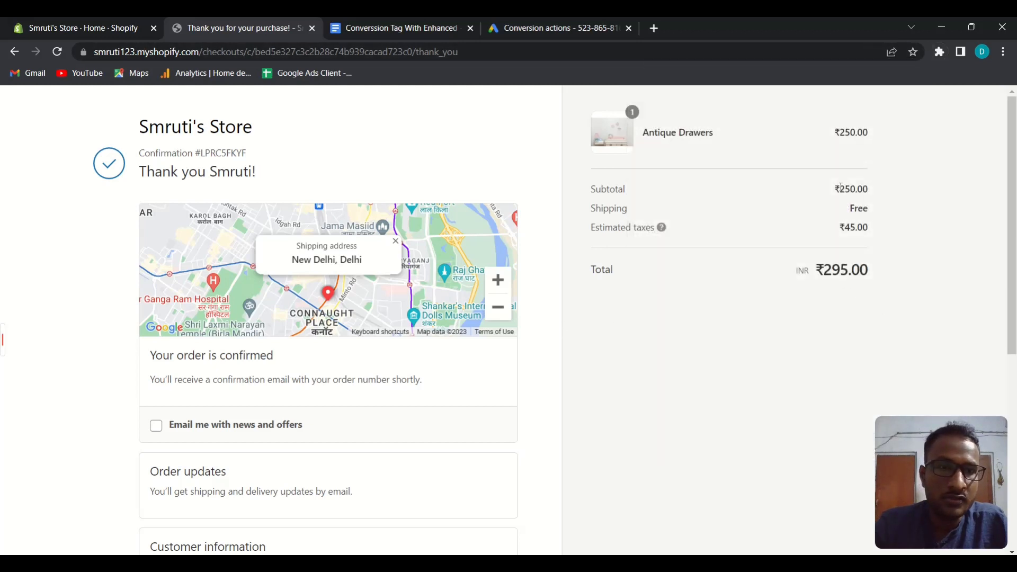
pyautogui.moveTo(840, 187); pyautogui.dragTo(857, 188)
pyautogui.click(937, 52)
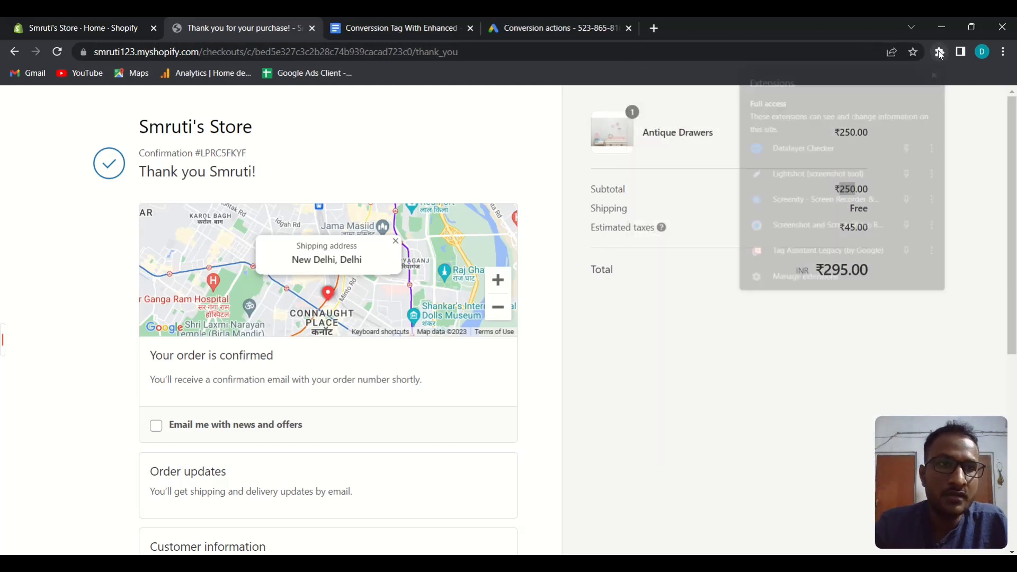
pyautogui.click(807, 254)
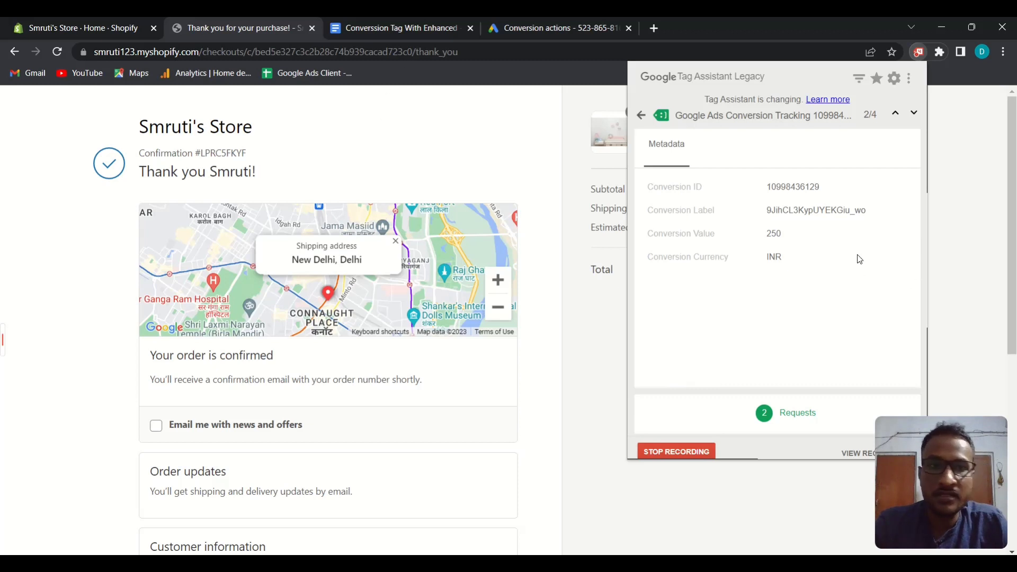
# - In Google Ads, check the Purchase with Enhanced action's conversion ID and label in its Google Tag Manager setup, and return to the conversions summary
pyautogui.click(552, 19)
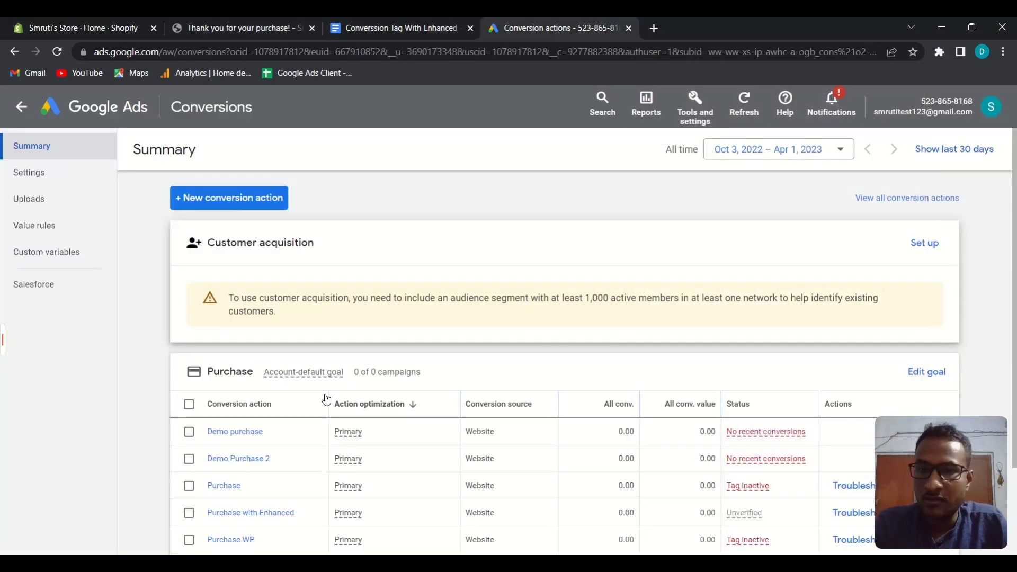
pyautogui.scroll(-3, 328, 402)
pyautogui.click(251, 400)
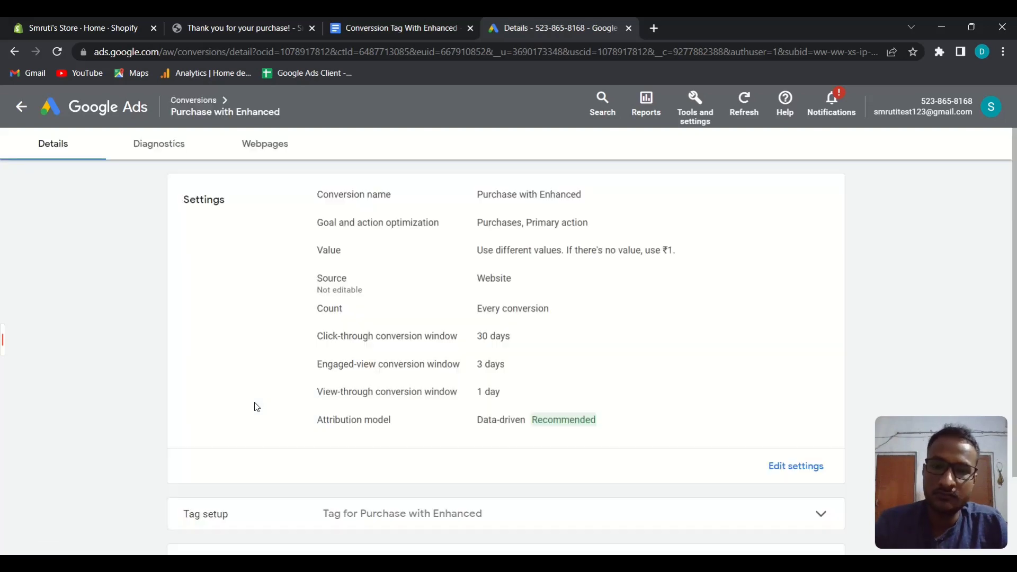
pyautogui.scroll(-2, 236, 396)
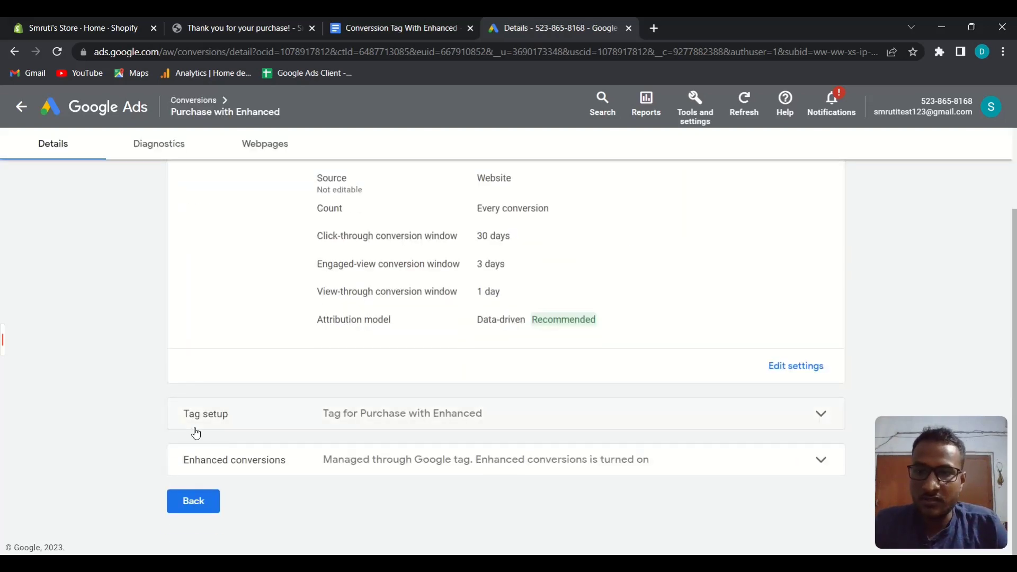
pyautogui.click(650, 416)
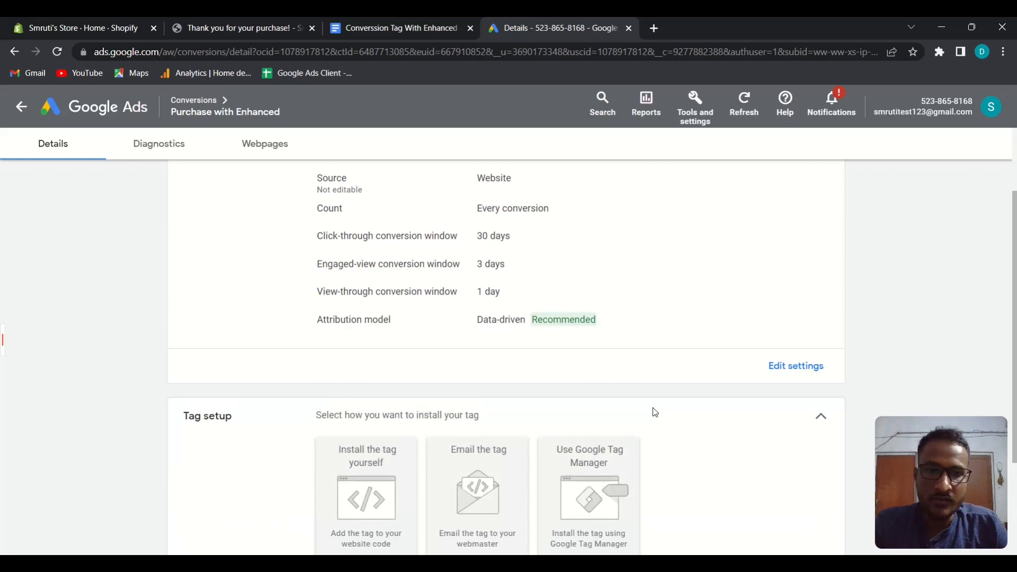
pyautogui.scroll(-3, 655, 412)
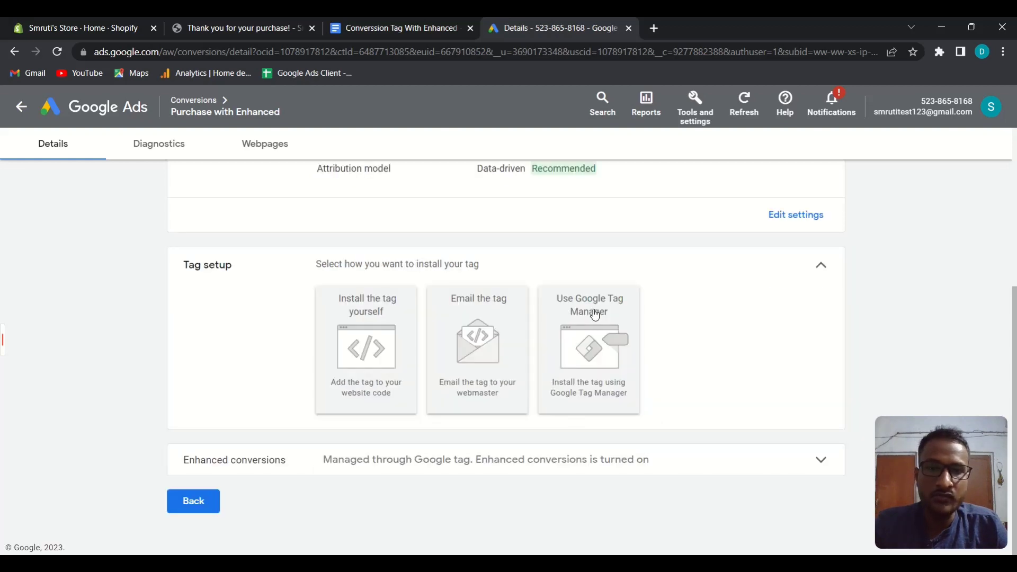
pyautogui.click(597, 341)
pyautogui.scroll(-2, 604, 371)
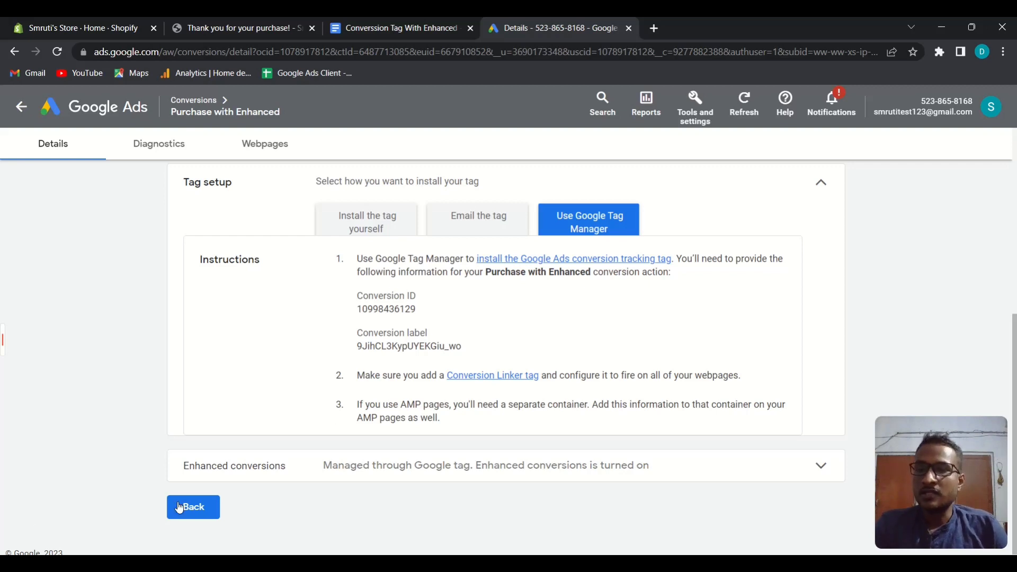
pyautogui.click(199, 509)
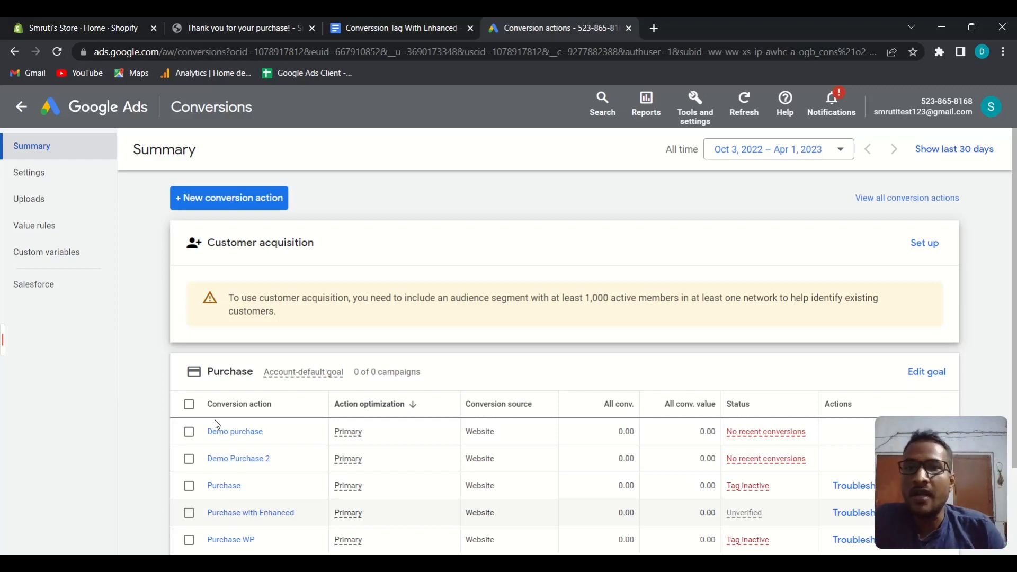
# - Review the conversion tag script in the Google Docs document up to its conversion ID and label placeholders, and return to Google Ads
pyautogui.click(383, 24)
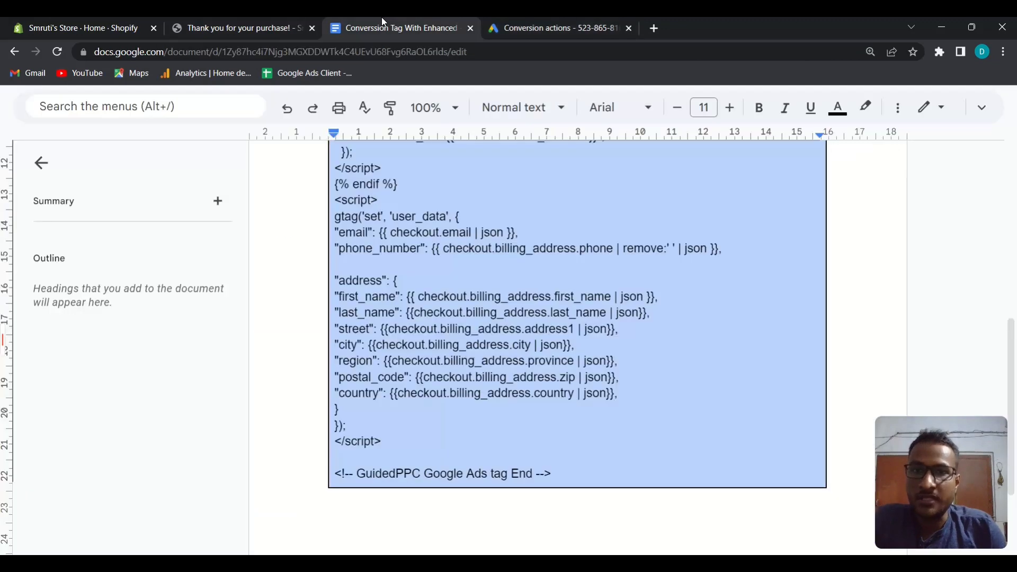
pyautogui.scroll(5, 603, 422)
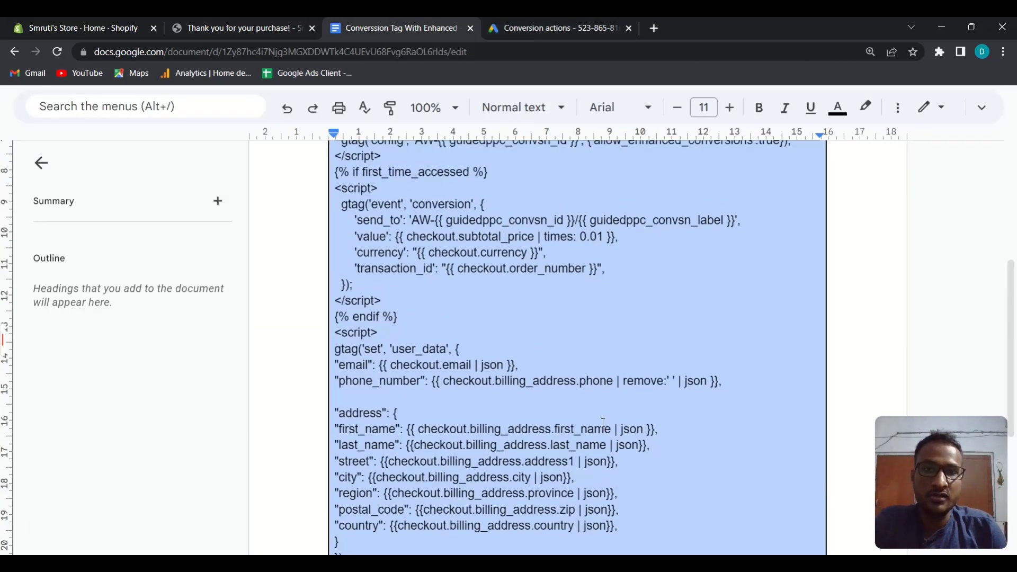
pyautogui.scroll(3, 602, 422)
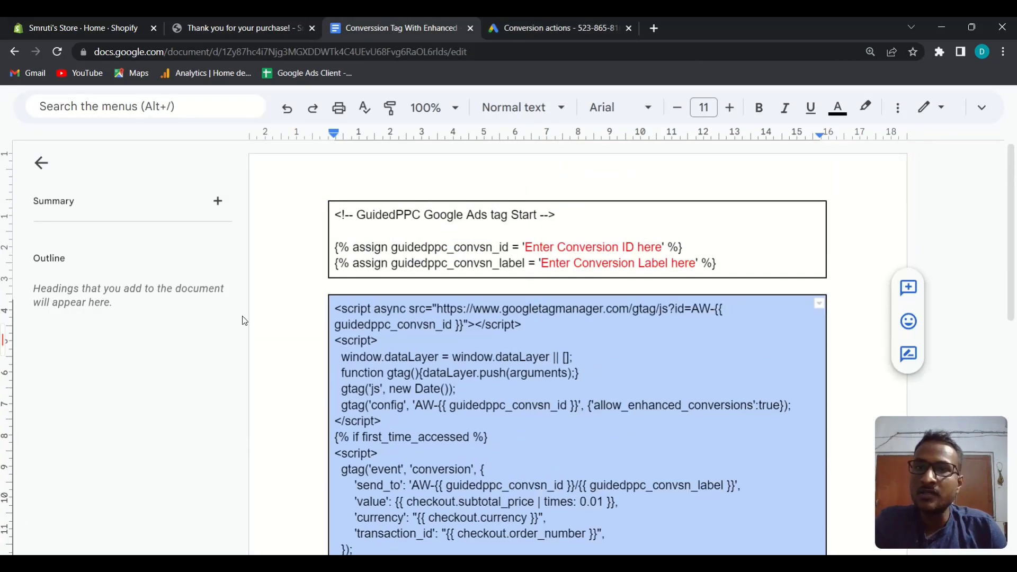
pyautogui.click(263, 300)
pyautogui.click(528, 22)
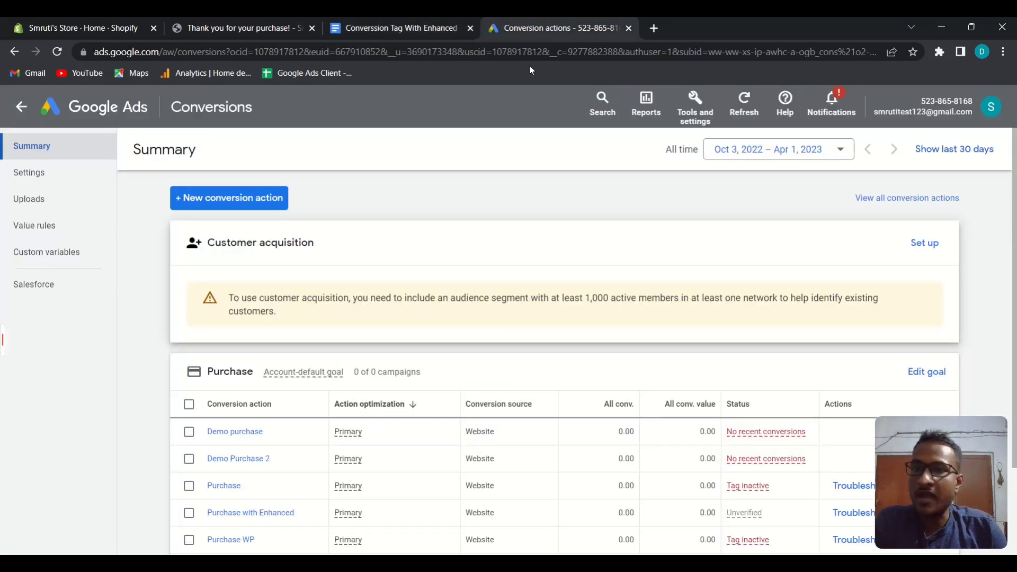